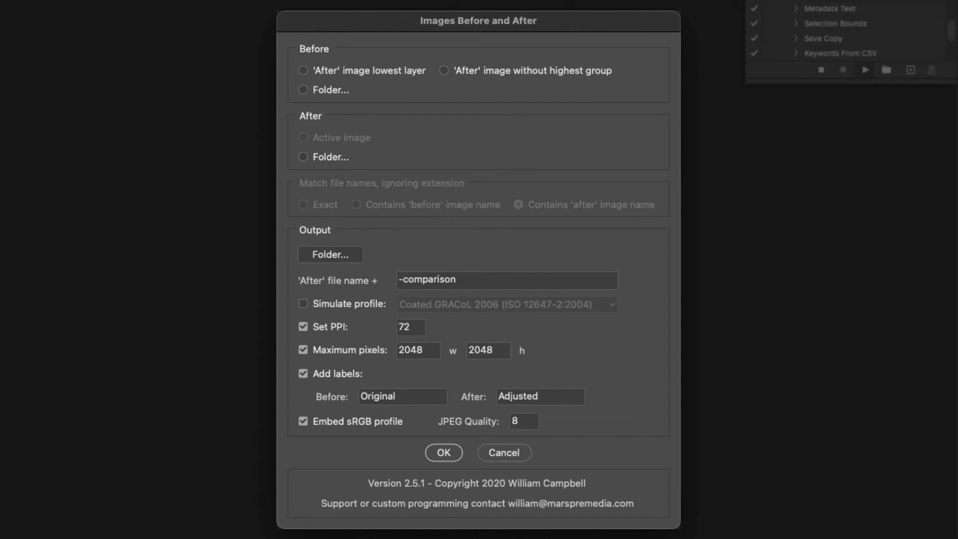
Step: Hide and show the edit 1 group to compare the original portrait with the edited version
{"action": "left_click", "coordinate": [512, 454]}
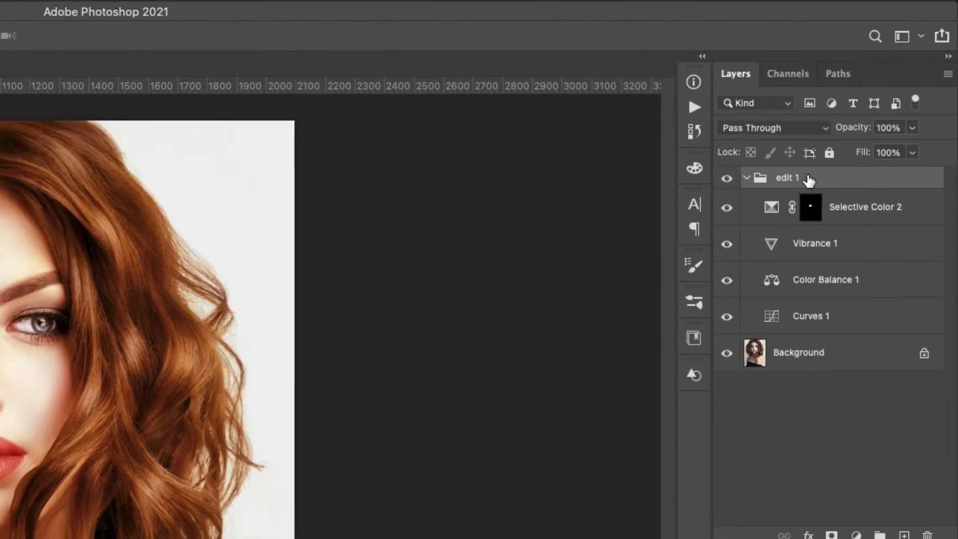
{"action": "left_click", "coordinate": [726, 179]}
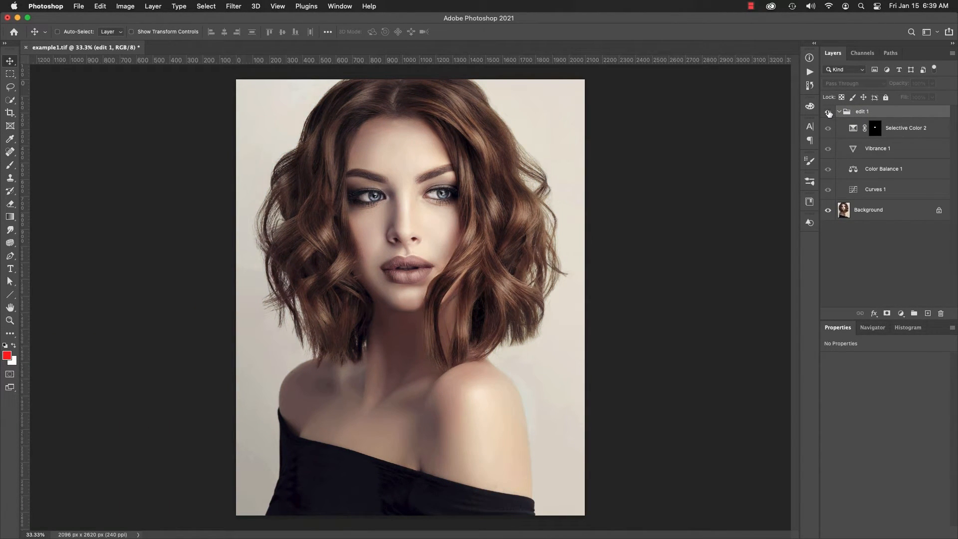
{"action": "left_click", "coordinate": [828, 112]}
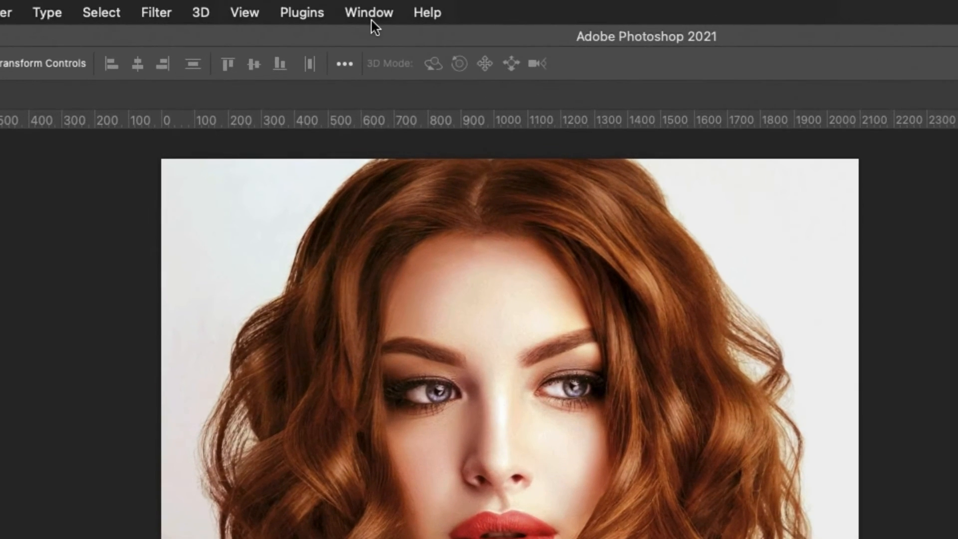
Step: Run the Images Before and After action and set the before source to 'After' image without highest group
{"action": "left_click", "coordinate": [339, 6]}
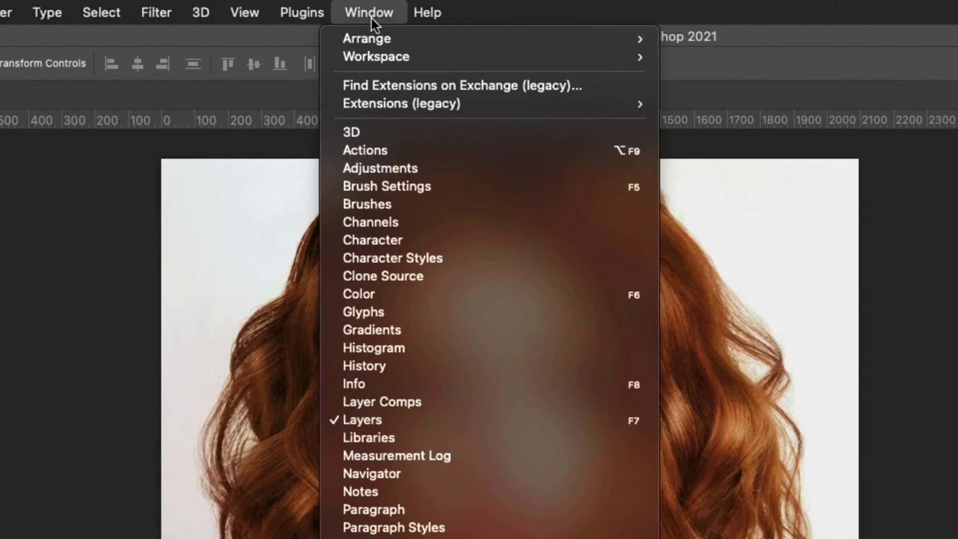
{"action": "left_click", "coordinate": [387, 150]}
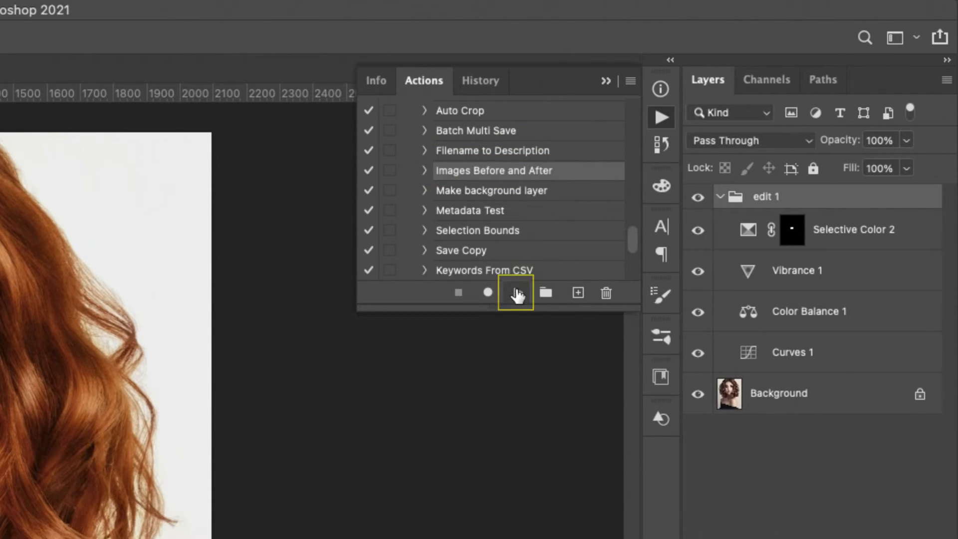
{"action": "left_click", "coordinate": [517, 294]}
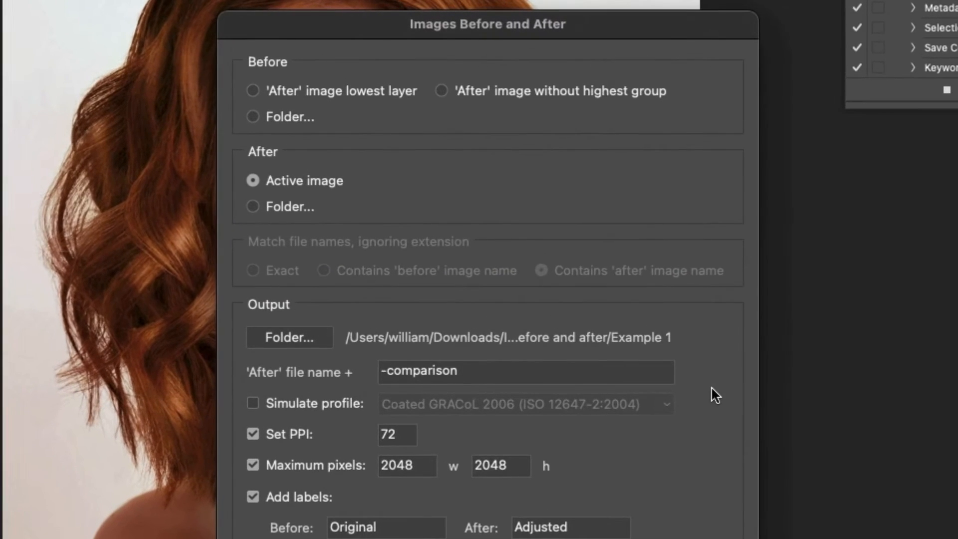
{"action": "left_click", "coordinate": [359, 90]}
{"action": "left_click", "coordinate": [511, 94]}
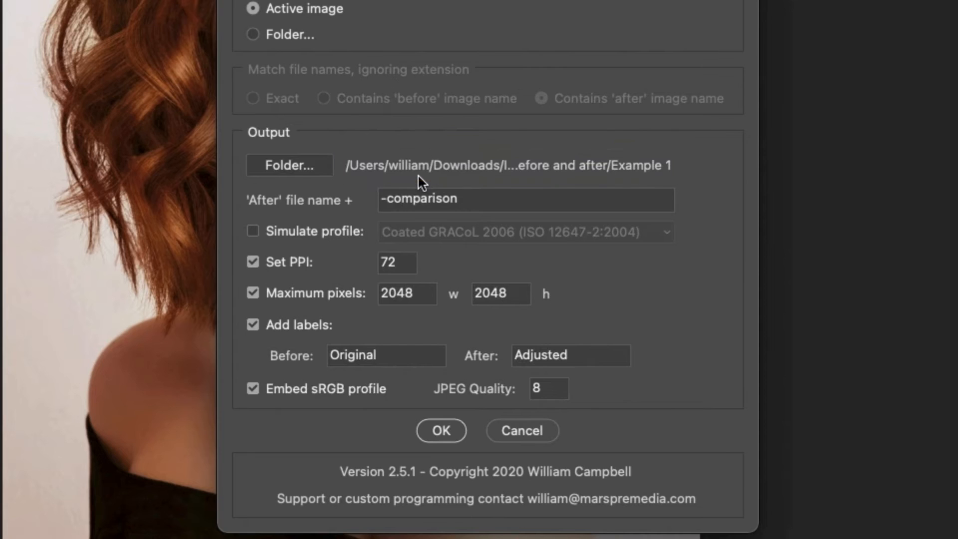
{"action": "left_click", "coordinate": [302, 164]}
{"action": "left_click", "coordinate": [369, 34]}
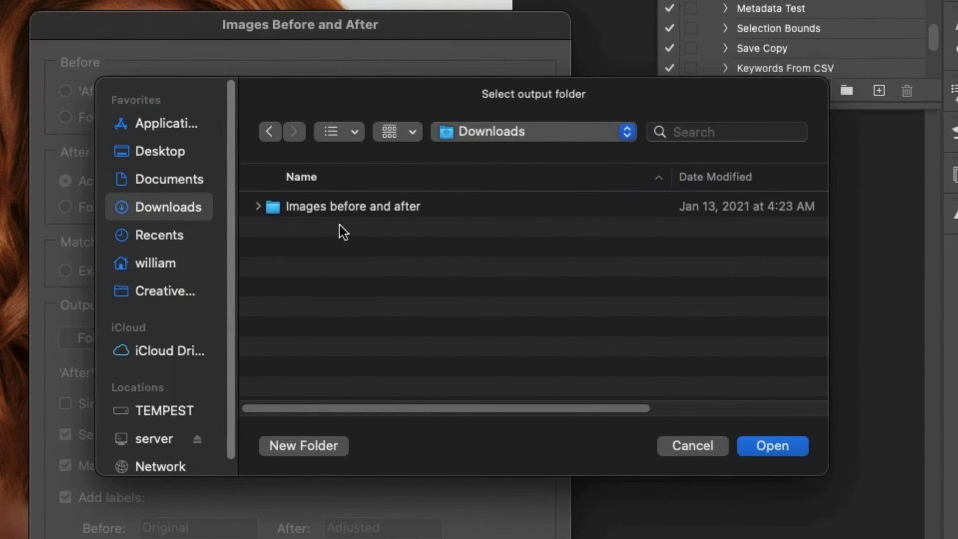
{"action": "double_click", "coordinate": [400, 214]}
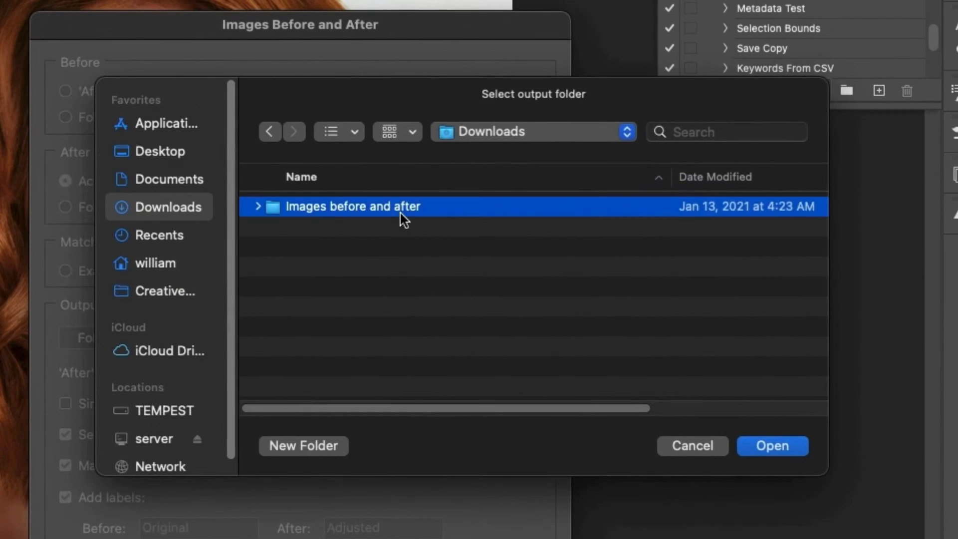
{"action": "left_click", "coordinate": [691, 446]}
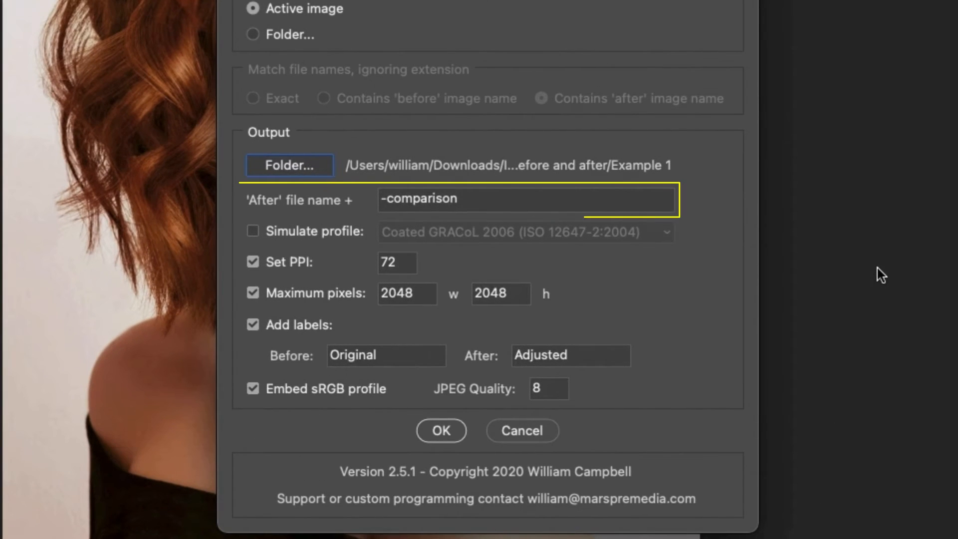
Step: Try simulating the Coated GRACoL 2006 (ISO 12647-2:2004) profile for the output, leaving the option switched off
{"action": "left_click", "coordinate": [508, 203]}
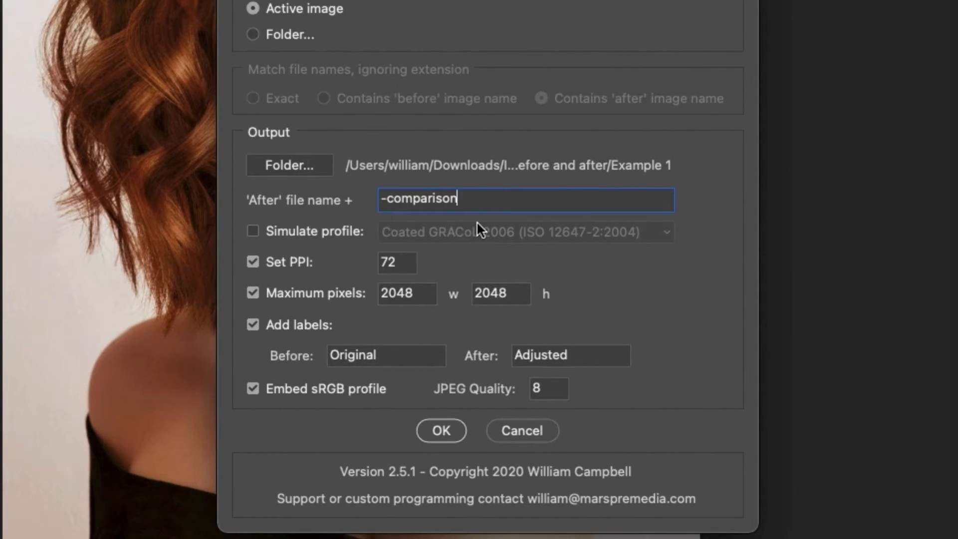
{"action": "left_click", "coordinate": [348, 233]}
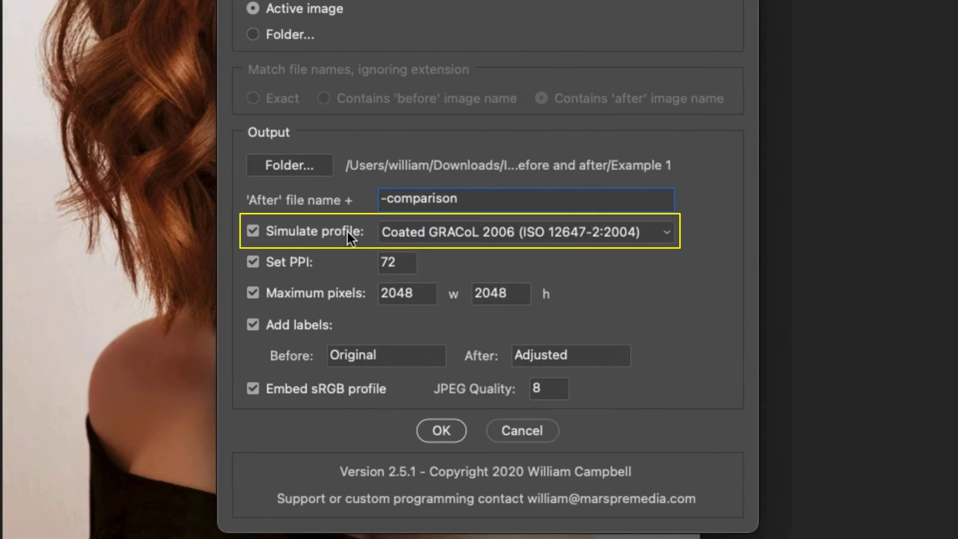
{"action": "left_click", "coordinate": [346, 230]}
{"action": "left_click", "coordinate": [346, 229]}
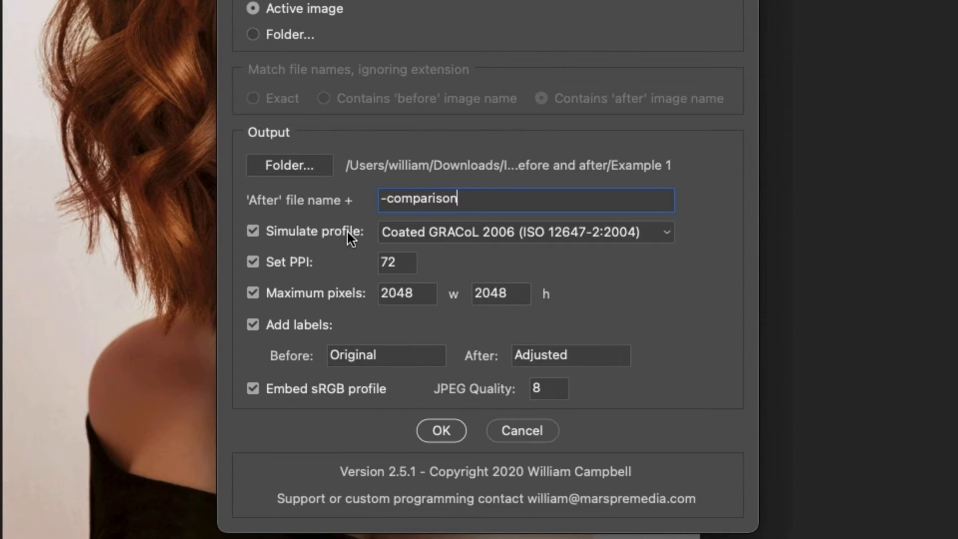
{"action": "left_click", "coordinate": [346, 230]}
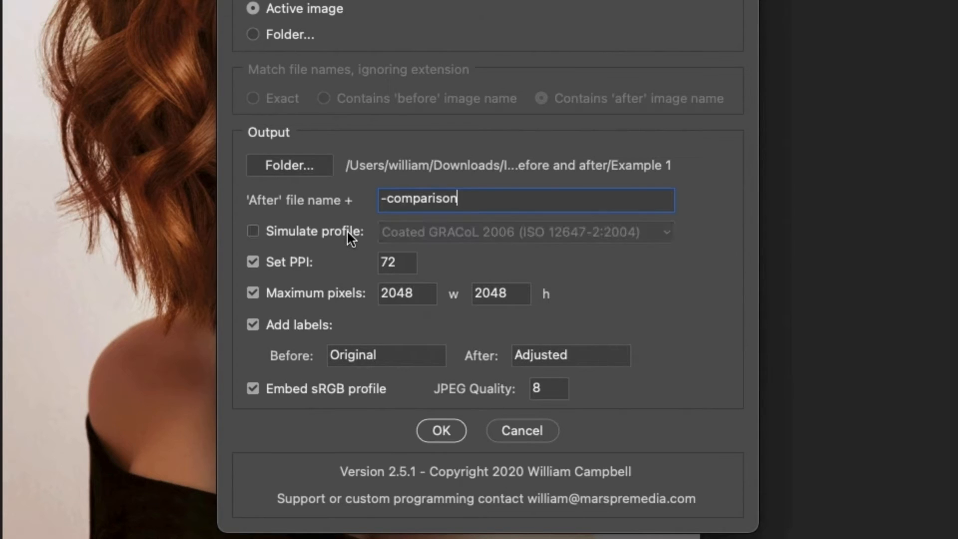
Step: Review the output PPI, the maximum pixel width and height, and the before and after label texts
{"action": "left_click", "coordinate": [412, 265]}
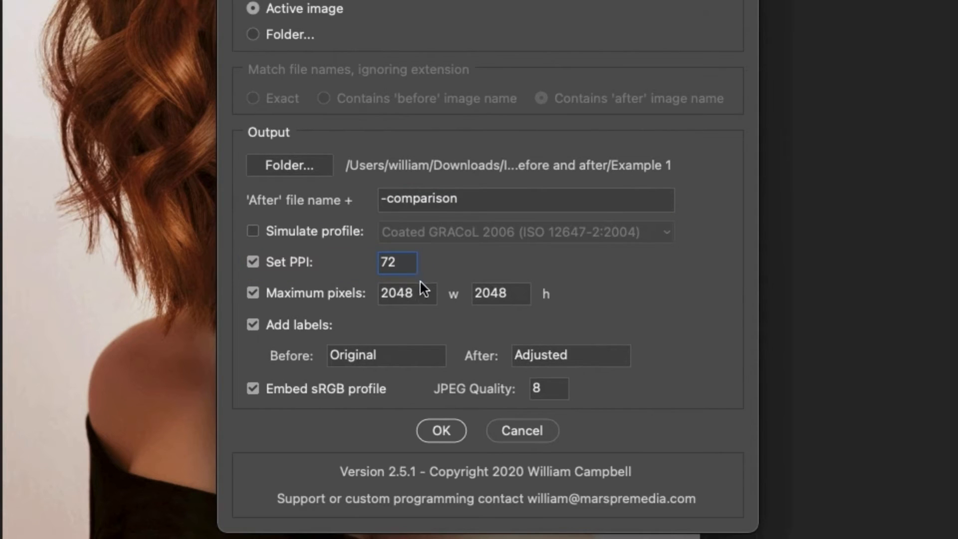
{"action": "left_click", "coordinate": [430, 298]}
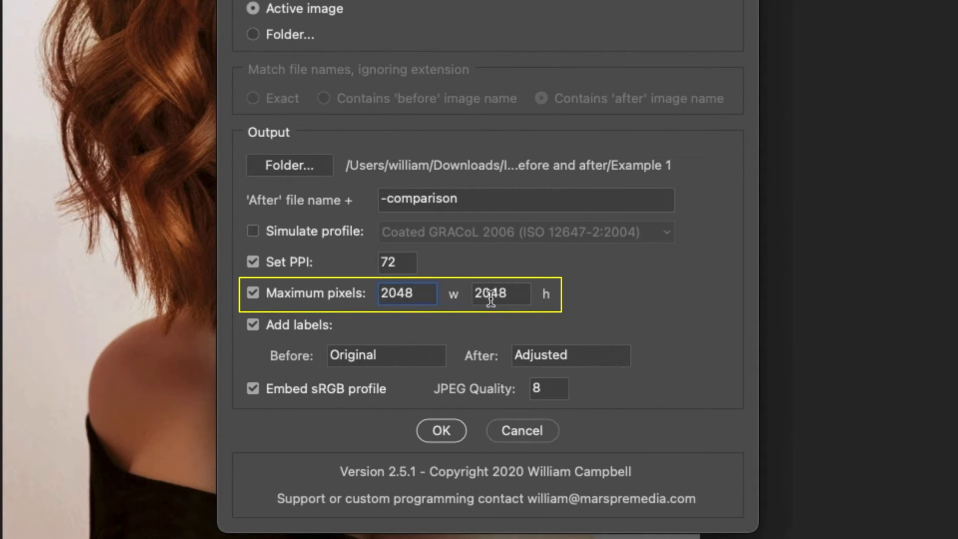
{"action": "left_click", "coordinate": [519, 296]}
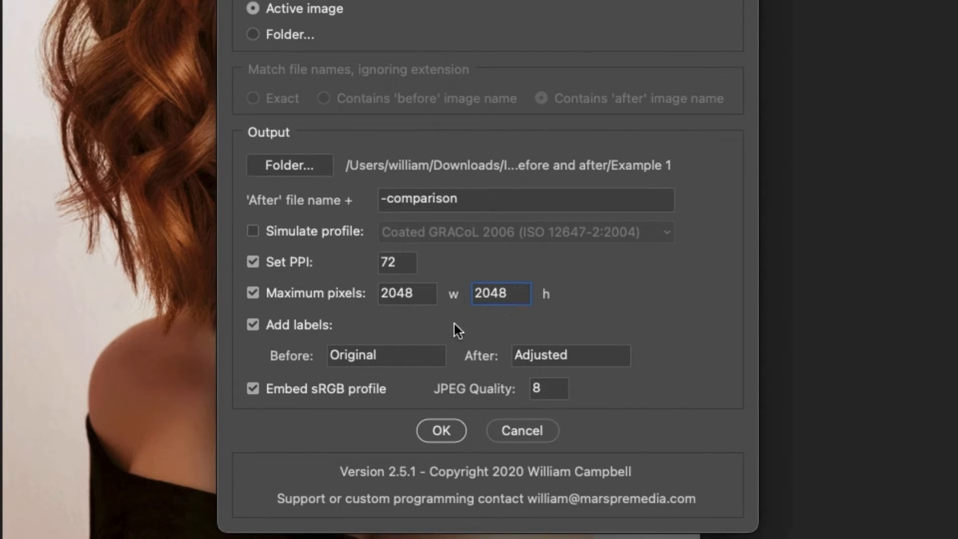
{"action": "left_click", "coordinate": [398, 355]}
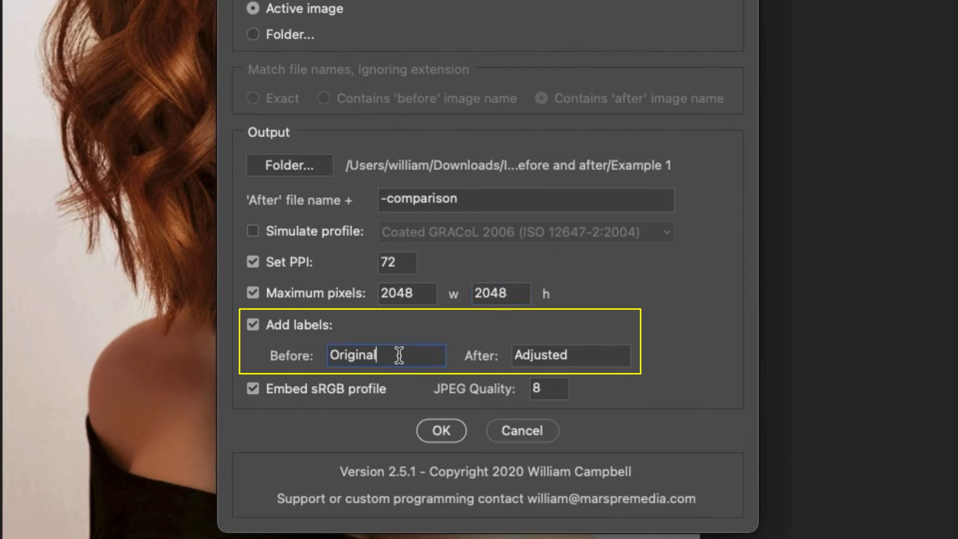
{"action": "left_click", "coordinate": [595, 354]}
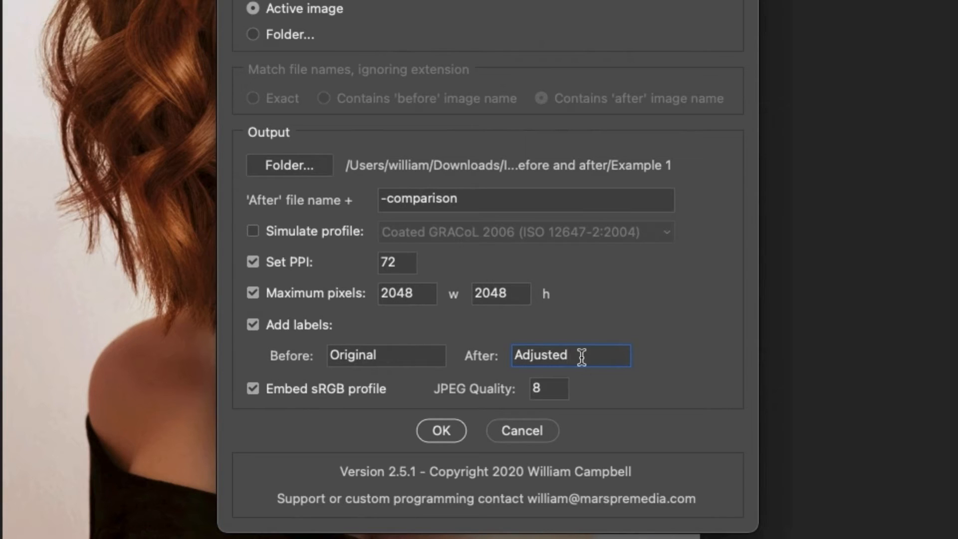
Step: Try the output without an embedded sRGB profile and with JPEG quality 10, restoring the profile and quality 8
{"action": "left_click", "coordinate": [378, 386]}
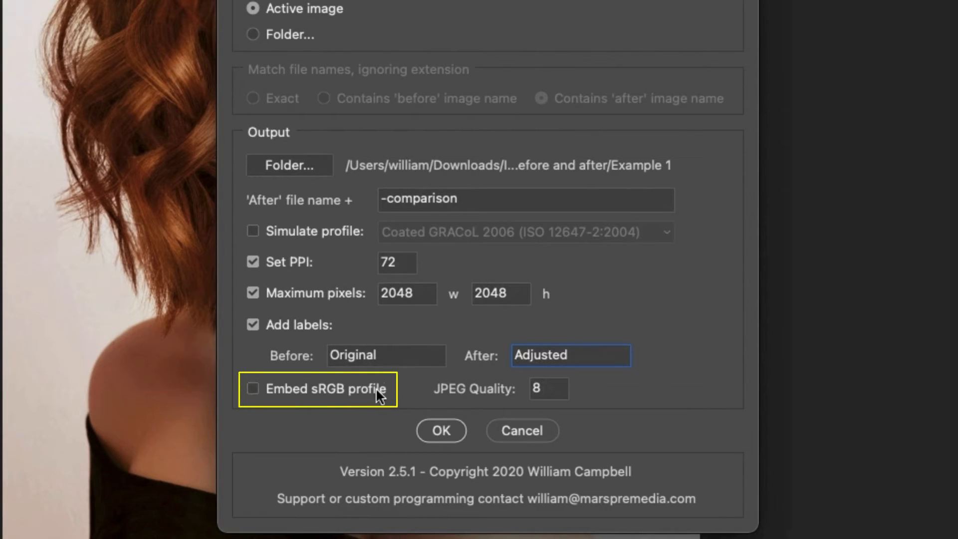
{"action": "left_click", "coordinate": [376, 387]}
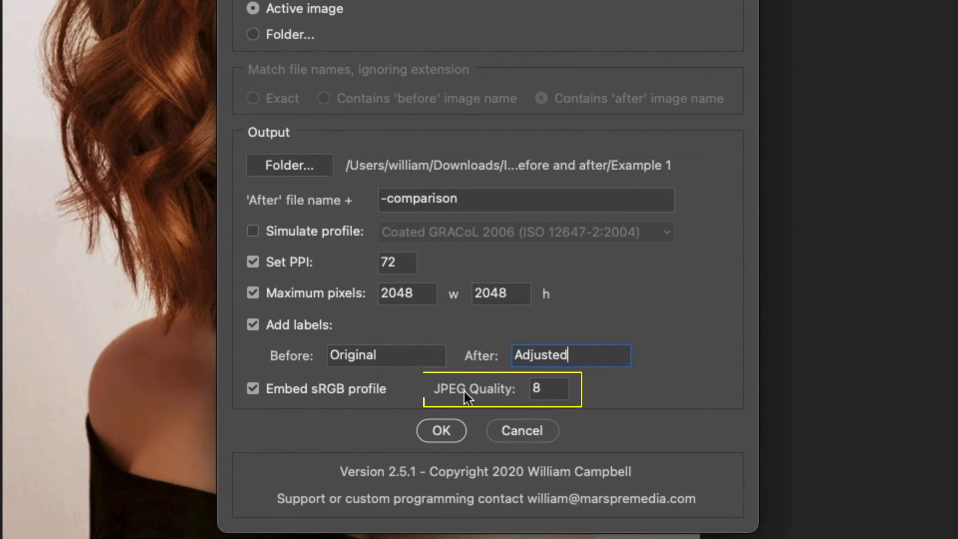
{"action": "double_click", "coordinate": [555, 391]}
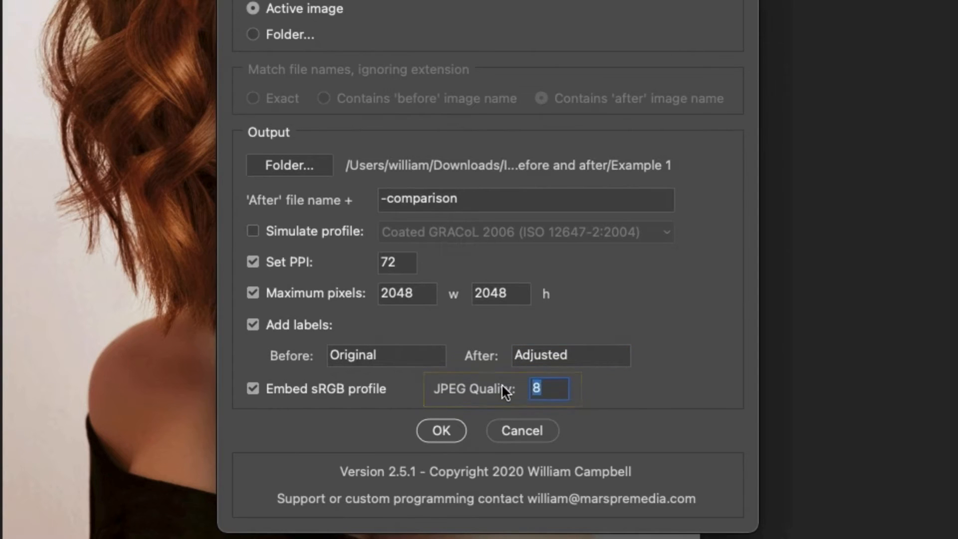
{"action": "type", "text": "10"}
{"action": "key", "text": "BackSpace"}
{"action": "key", "text": "BackSpace"}
{"action": "type", "text": "8"}
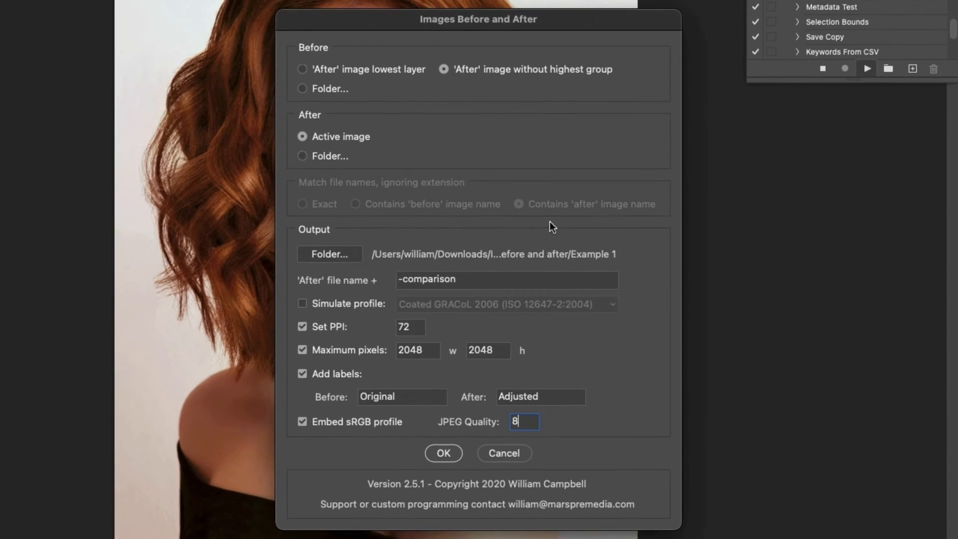
Step: Generate the comparison using 'After' image lowest layer as the before source, and close the resulting comparison image
{"action": "left_click", "coordinate": [348, 70]}
{"action": "left_click", "coordinate": [443, 453]}
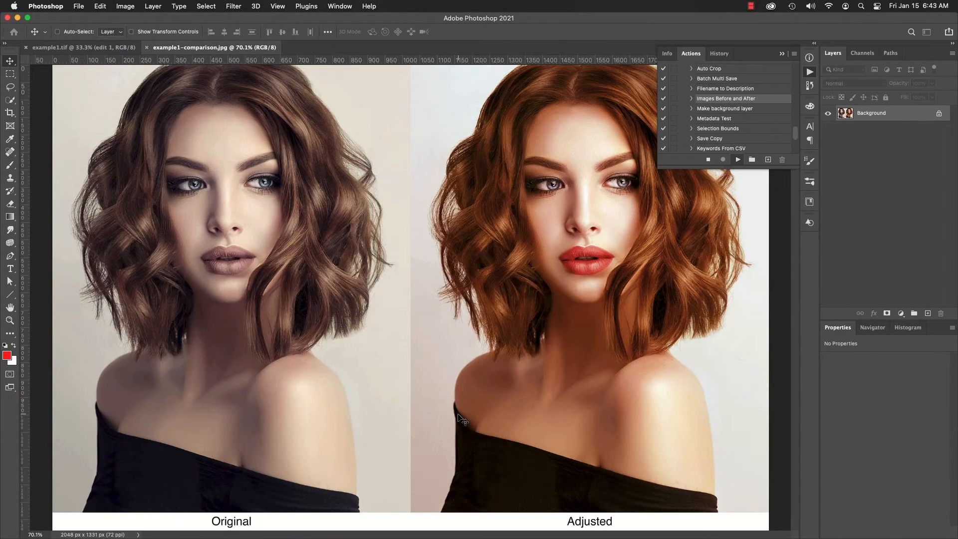
{"action": "left_click", "coordinate": [481, 323]}
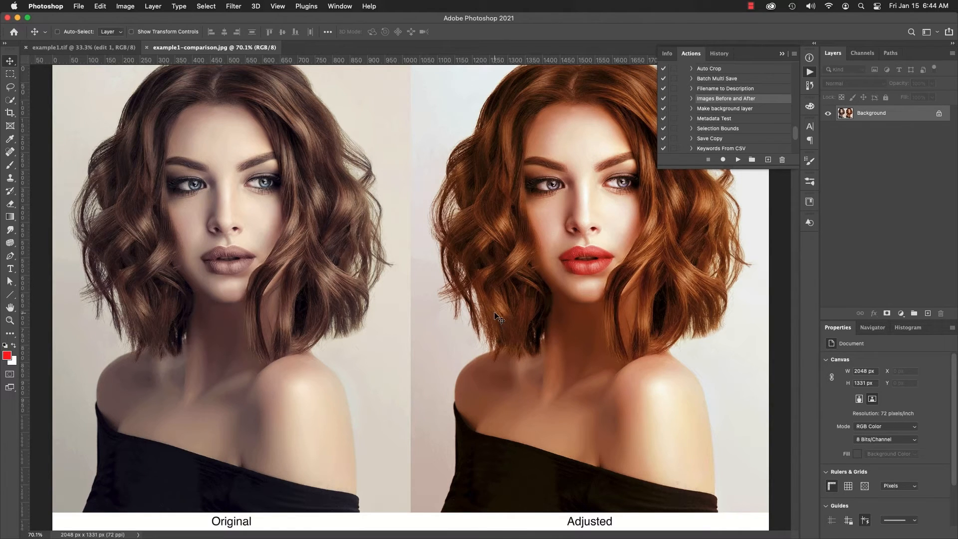
{"action": "left_click", "coordinate": [148, 48]}
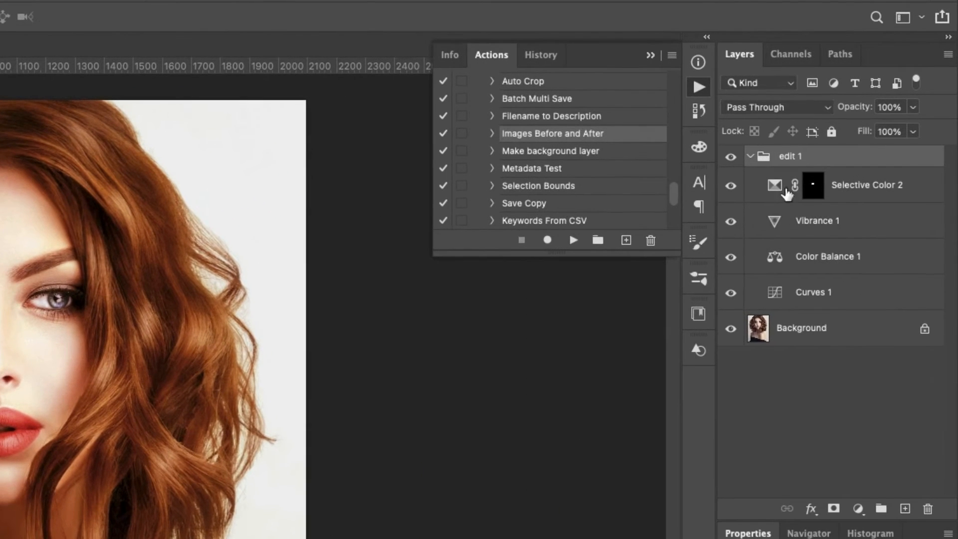
Step: Add a new layer group above edit 1 and name it "edit 2"
{"action": "left_click", "coordinate": [880, 508]}
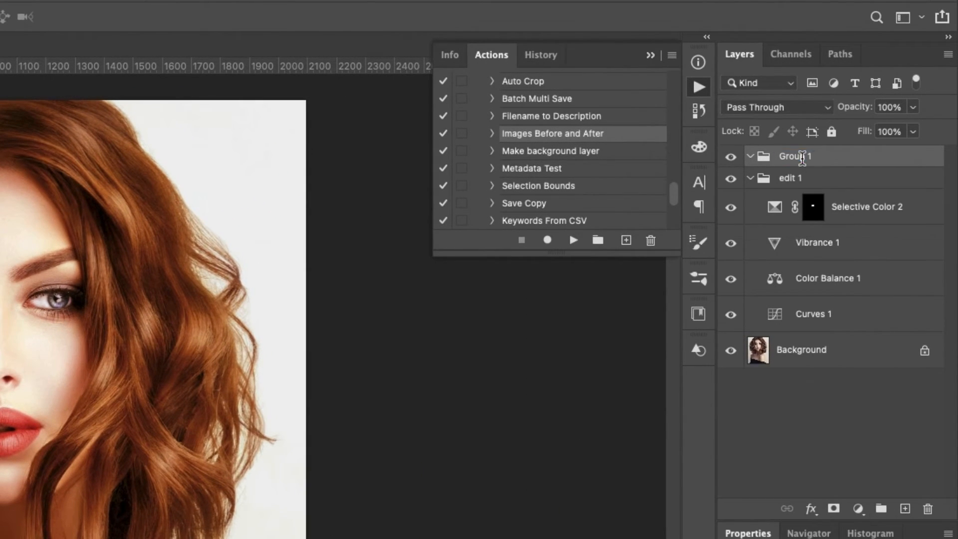
{"action": "double_click", "coordinate": [802, 157]}
{"action": "type", "text": "edit 2"}
{"action": "key", "text": "Return"}
Step: Add a Selective Color adjustment layer inside edit 2 and give it an inverted, fully black layer mask
{"action": "left_click", "coordinate": [858, 508]}
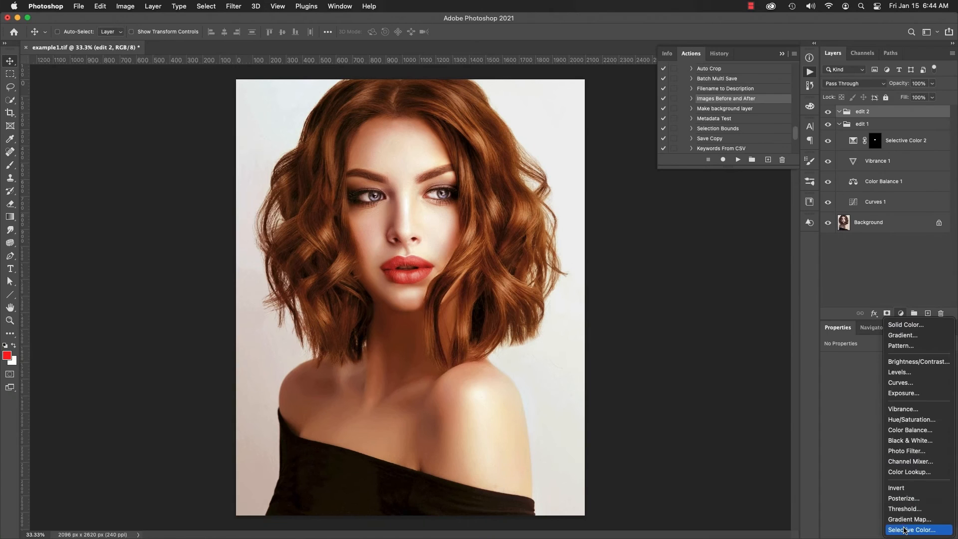
{"action": "left_click", "coordinate": [904, 530]}
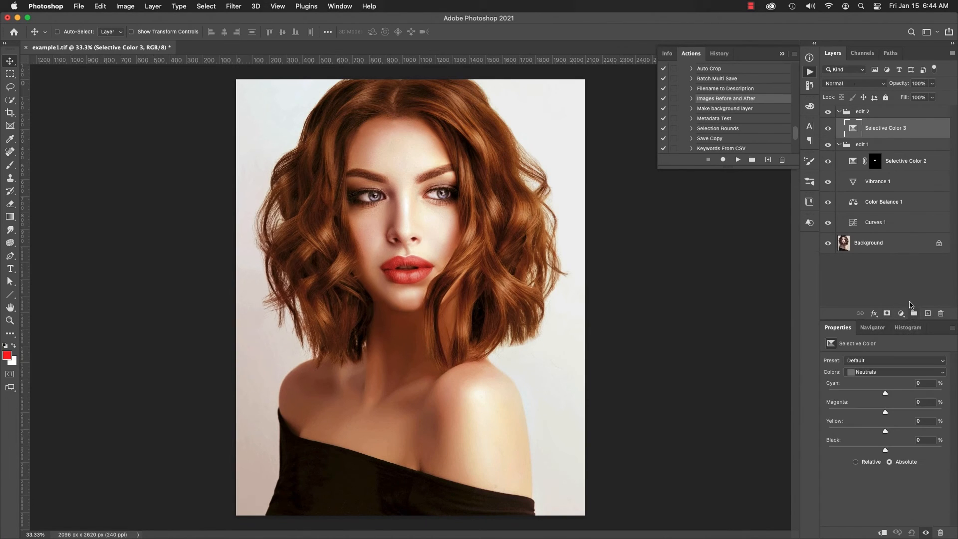
{"action": "left_click", "coordinate": [887, 312]}
{"action": "left_click", "coordinate": [922, 485]}
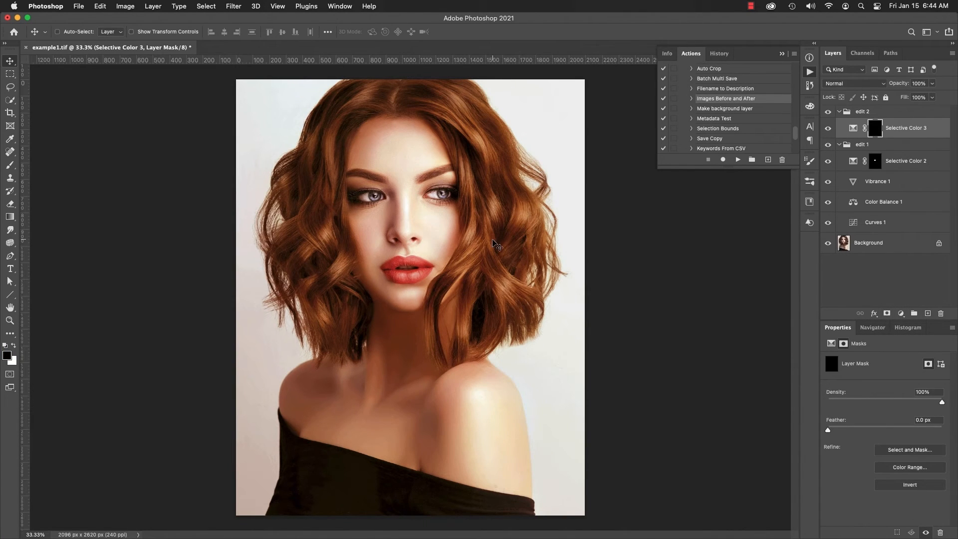
Step: Paint white over both irises on the new Selective Color layer's mask with the Brush tool
{"action": "key", "text": "b"}
{"action": "key", "text": "x"}
{"action": "left_click", "coordinate": [441, 193]}
{"action": "left_click", "coordinate": [375, 197]}
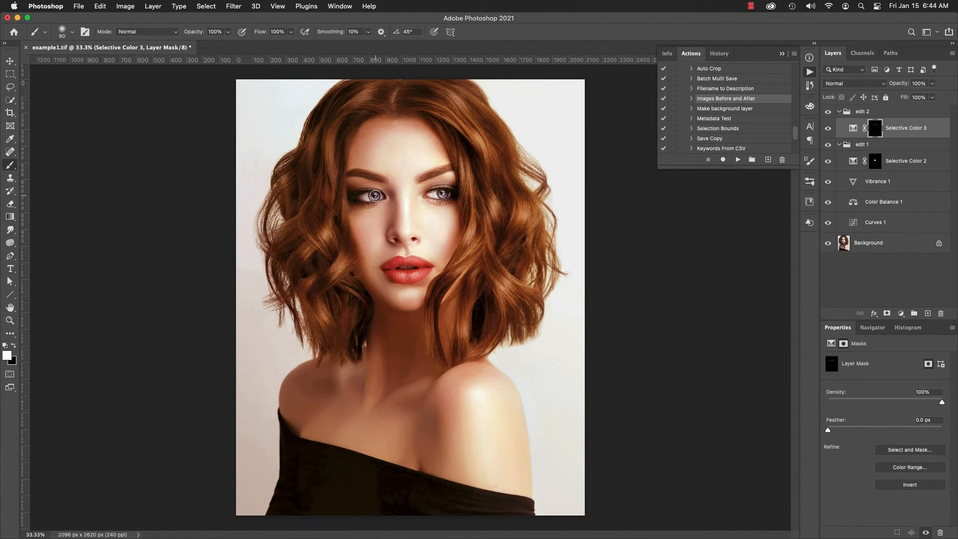
Step: Set the new Selective Color layer's Neutrals to Cyan +71, Magenta +42, Yellow +19 and Black -21
{"action": "left_click", "coordinate": [850, 128]}
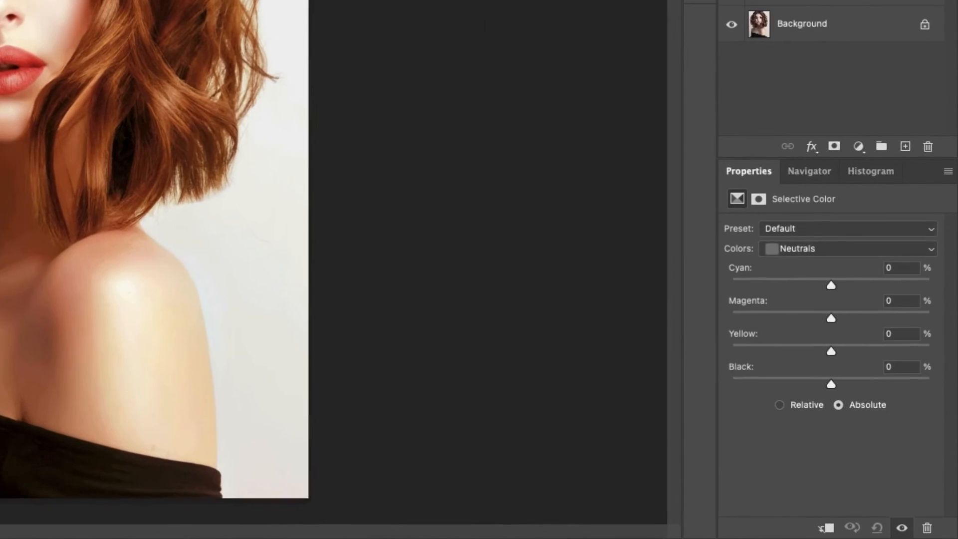
{"action": "left_click_drag", "start_coordinate": [885, 393], "coordinate": [924, 393]}
{"action": "left_click_drag", "start_coordinate": [898, 283], "coordinate": [901, 283]}
{"action": "left_click_drag", "start_coordinate": [830, 317], "coordinate": [872, 318]}
{"action": "left_click_drag", "start_coordinate": [829, 350], "coordinate": [848, 350]}
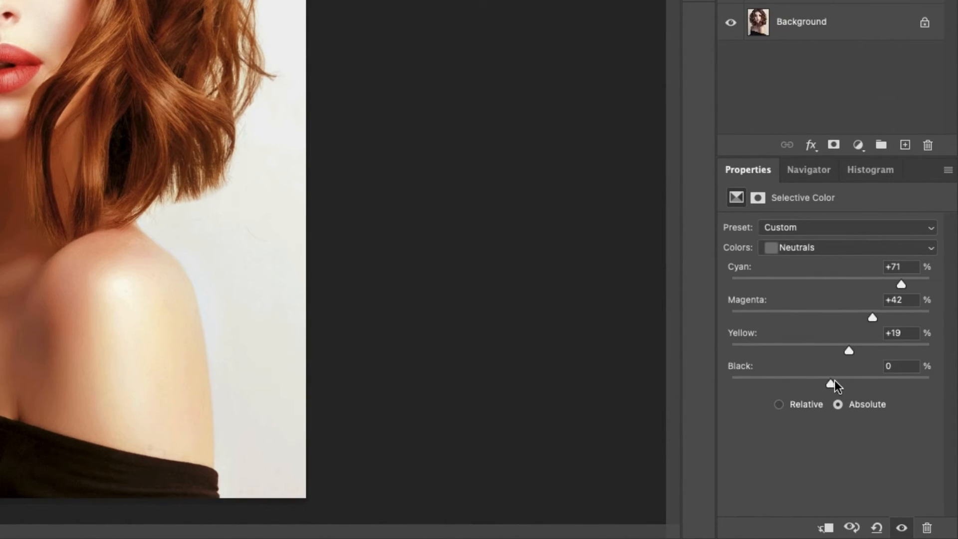
{"action": "left_click_drag", "start_coordinate": [830, 383], "coordinate": [806, 378]}
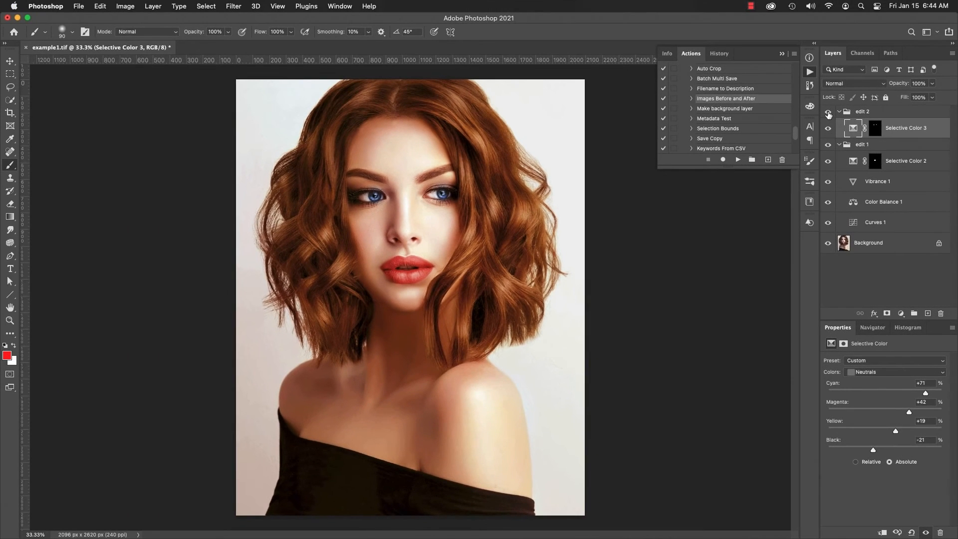
Step: Hide and show the edit 2 group repeatedly to compare the eye color with and without the adjustment
{"action": "left_click", "coordinate": [828, 112]}
{"action": "left_click", "coordinate": [828, 114]}
{"action": "left_click", "coordinate": [828, 113]}
{"action": "left_click", "coordinate": [828, 114]}
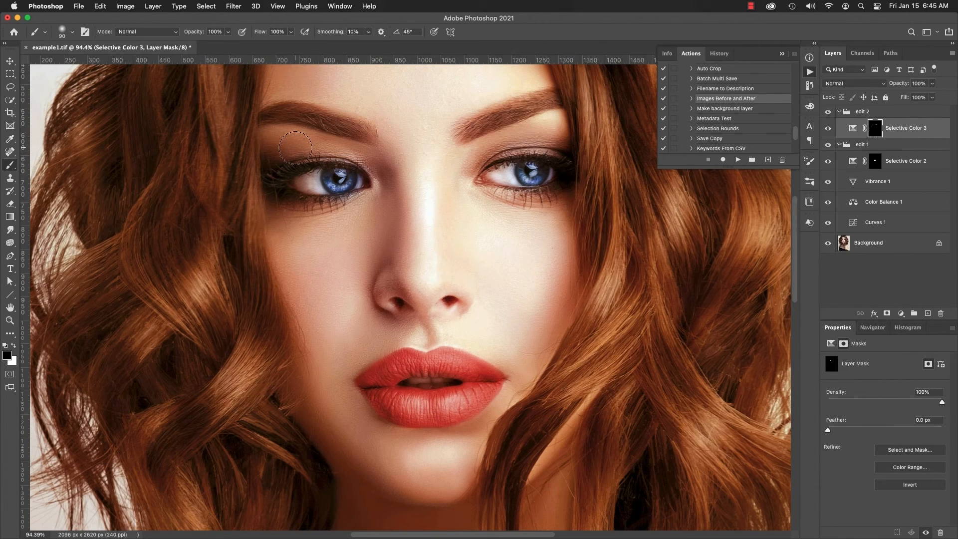
Step: Save the edited portrait document and activate the Move tool
{"action": "left_click", "coordinate": [79, 6]}
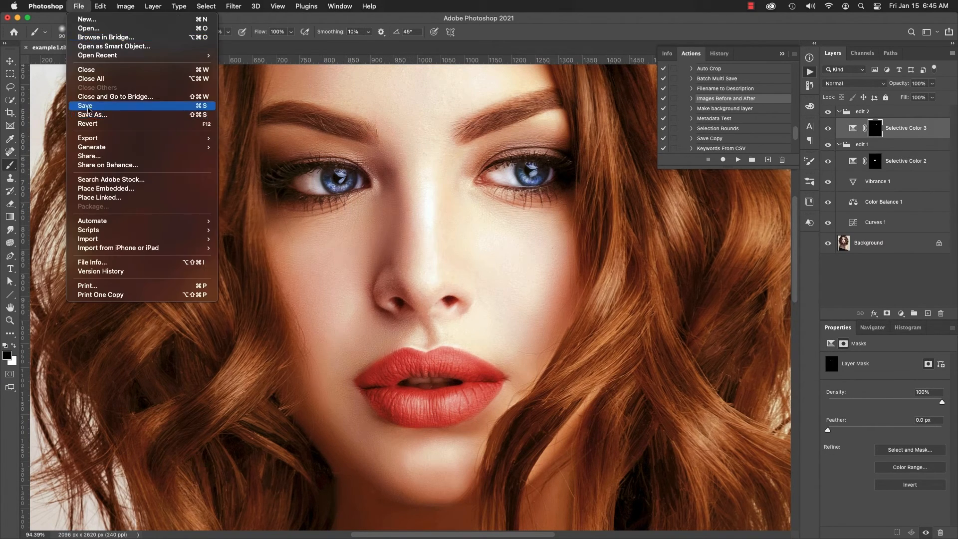
{"action": "left_click", "coordinate": [90, 109]}
{"action": "key", "text": "v"}
Step: Run Images Before and After with the lowest layer as the before image and labels Original and Adjusted, and close the comparison
{"action": "left_click", "coordinate": [737, 159]}
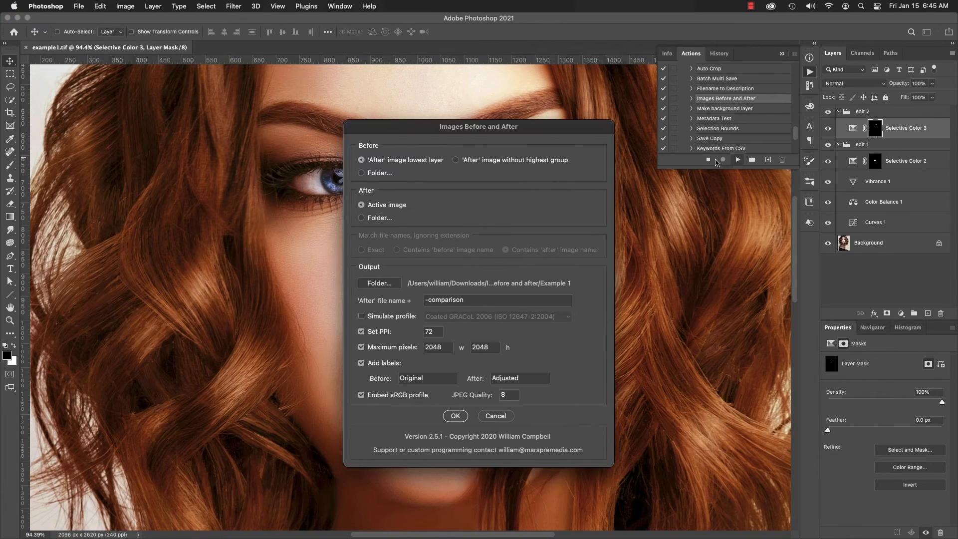
{"action": "left_click", "coordinate": [456, 416]}
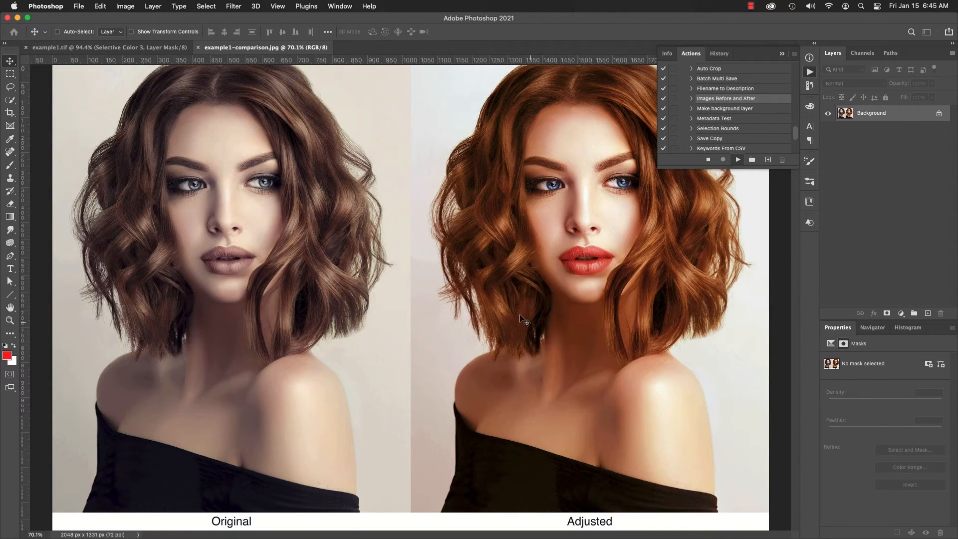
{"action": "left_click", "coordinate": [480, 322]}
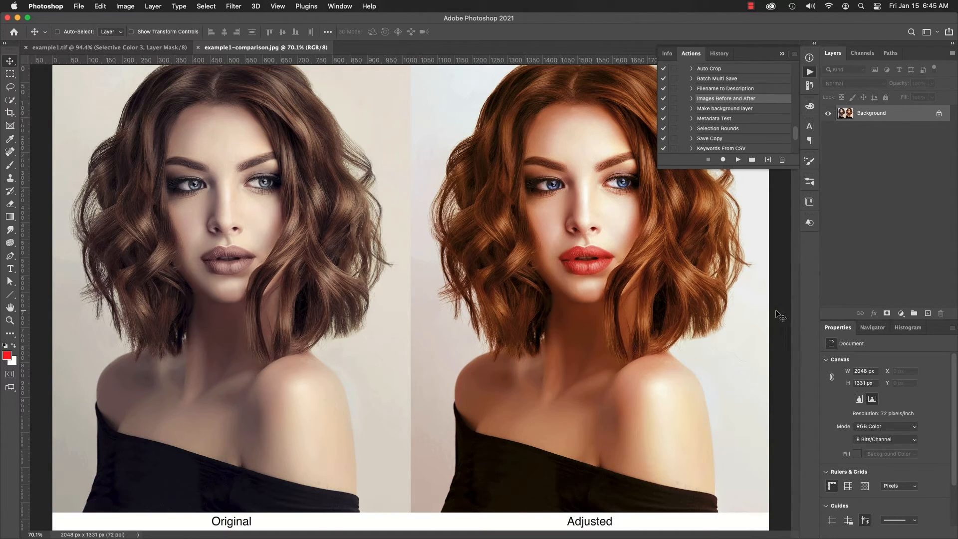
{"action": "left_click", "coordinate": [198, 47]}
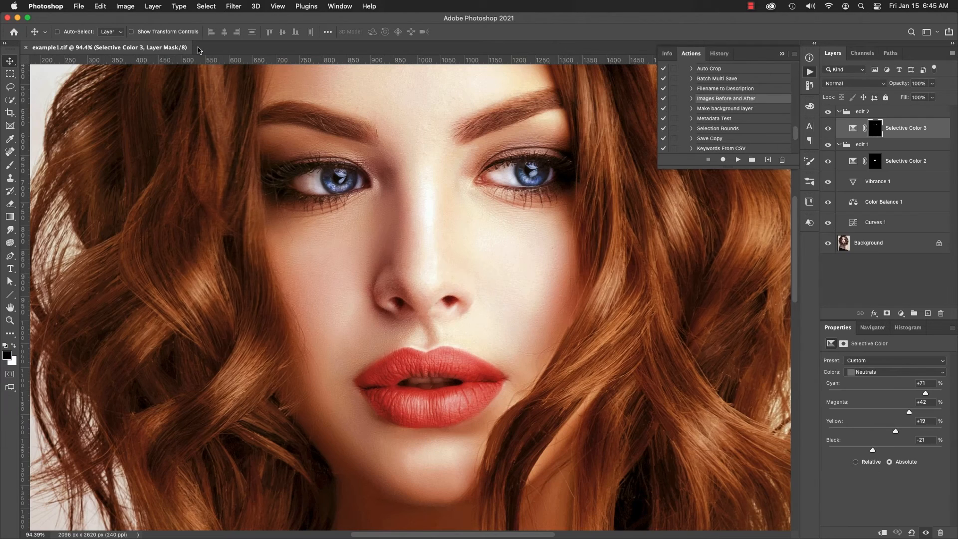
Step: Create a comparison with Images Before and After using the 'After' image without highest group, labeled Edit 1 and Edit 2
{"action": "left_click", "coordinate": [738, 160]}
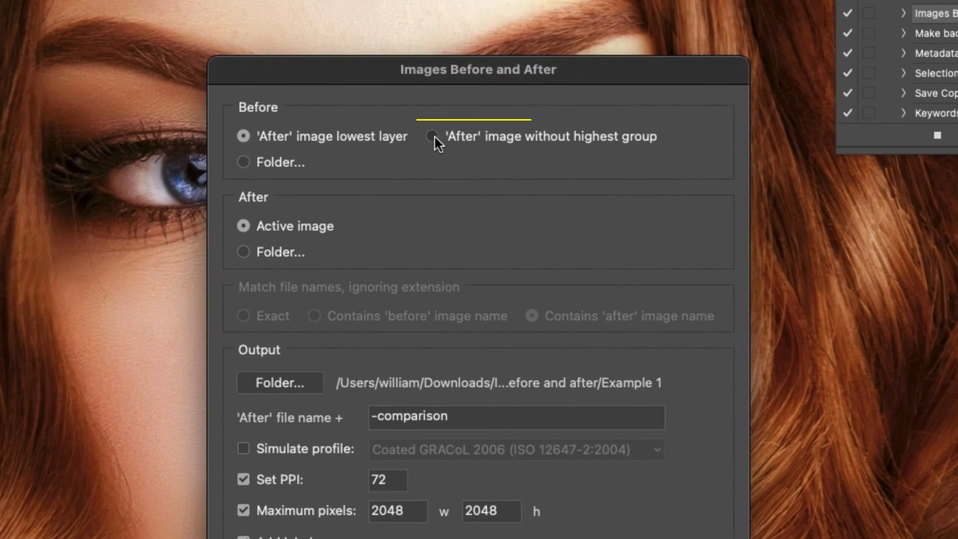
{"action": "left_click", "coordinate": [433, 136]}
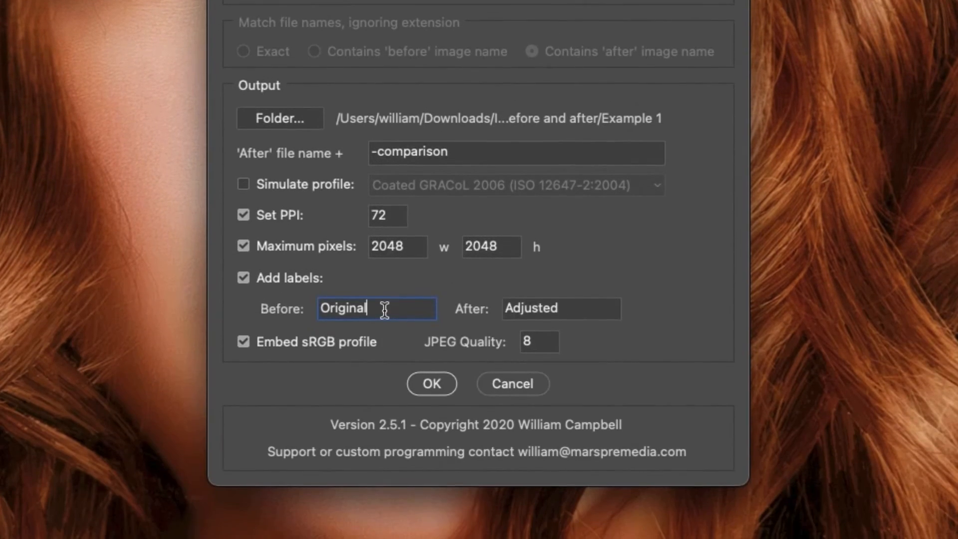
{"action": "double_click", "coordinate": [385, 440]}
{"action": "type", "text": "Edit 1"}
{"action": "key", "text": "Tab"}
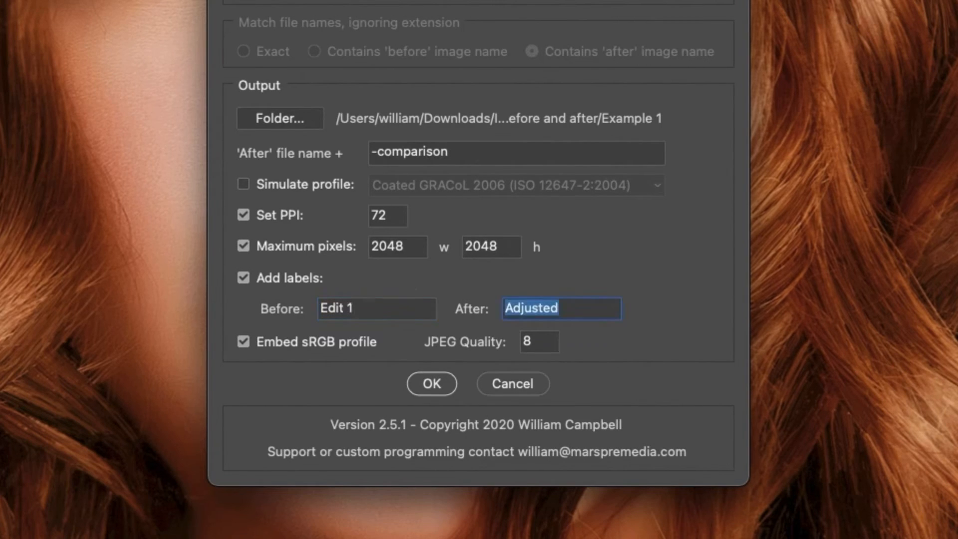
{"action": "type", "text": "Edit 2"}
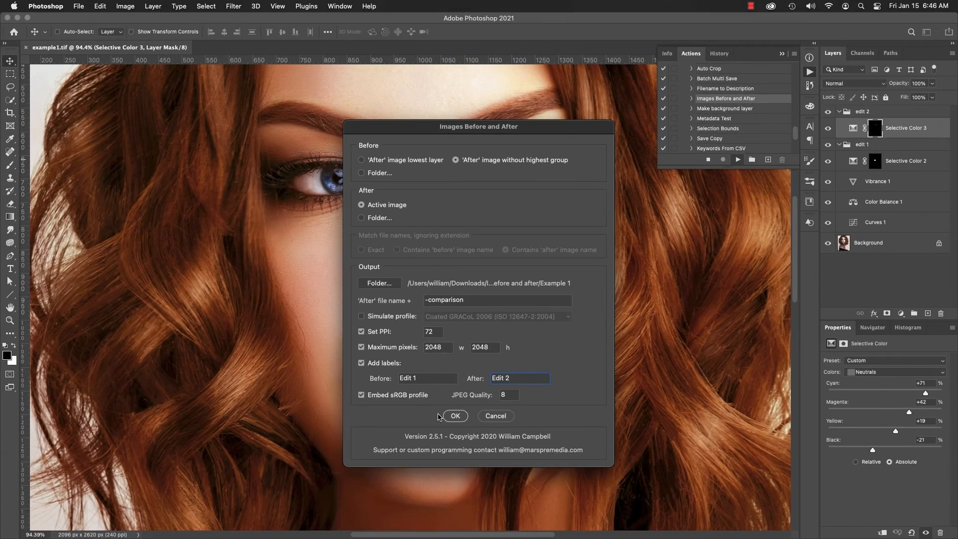
{"action": "left_click", "coordinate": [432, 385]}
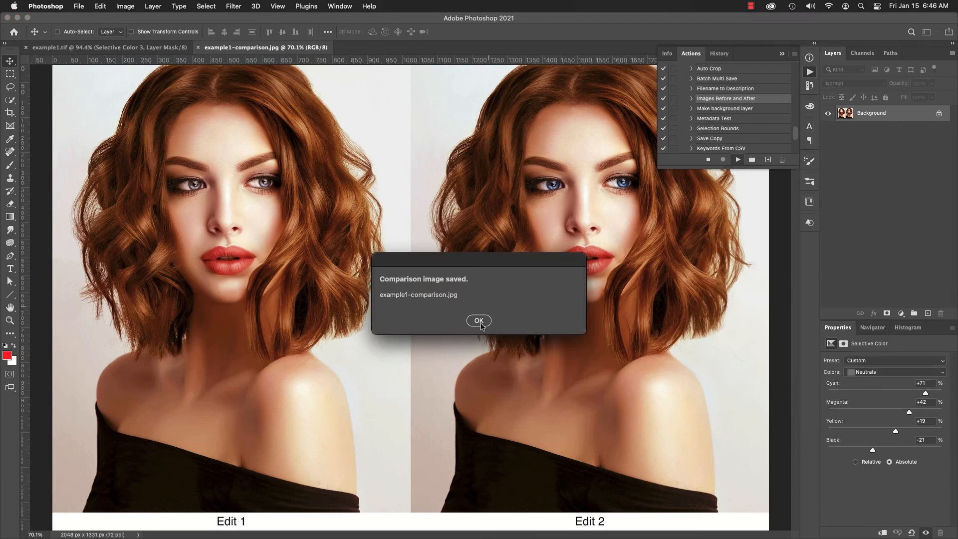
{"action": "left_click", "coordinate": [480, 320]}
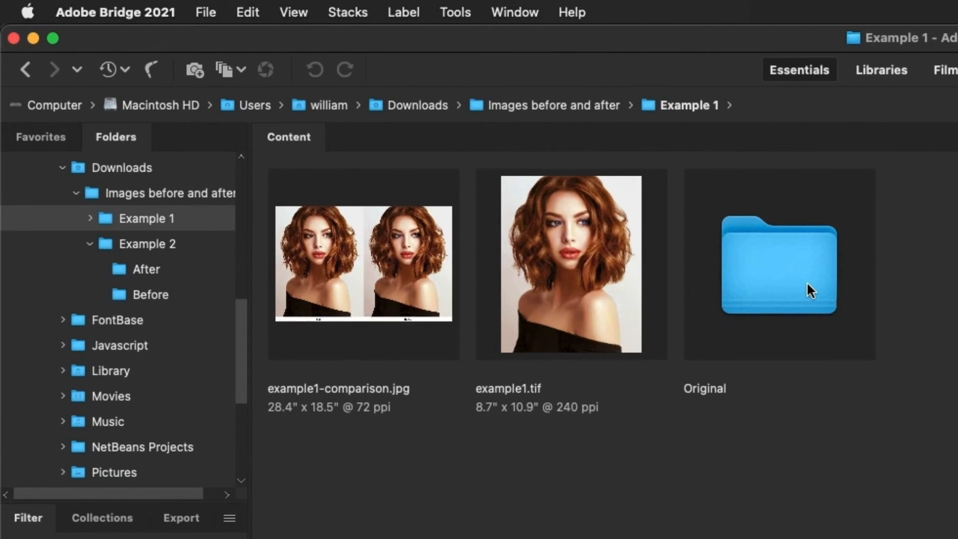
Step: Open Example 1's Original folder in Adobe Bridge, and close the Edit 1 and Edit 2 comparison image in Photoshop
{"action": "double_click", "coordinate": [807, 282]}
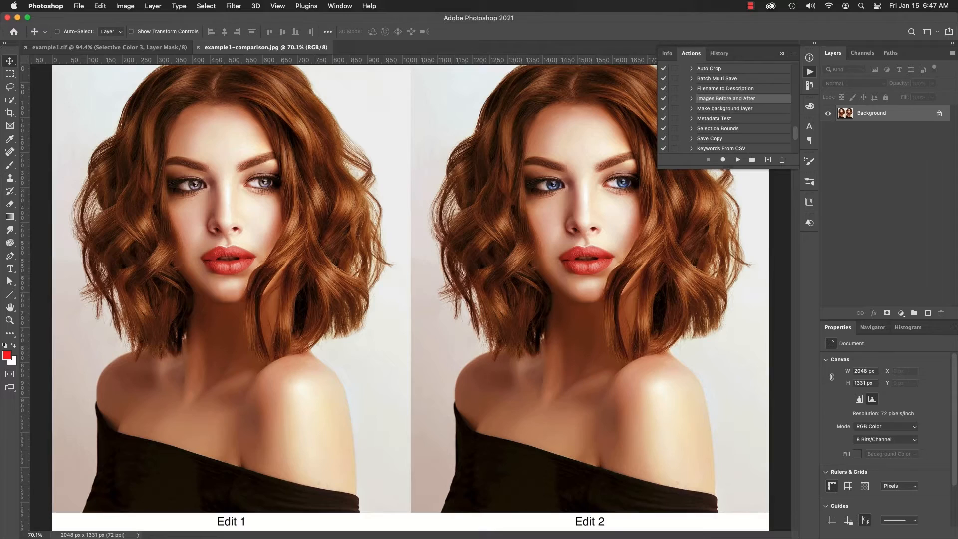
{"action": "left_click", "coordinate": [198, 48]}
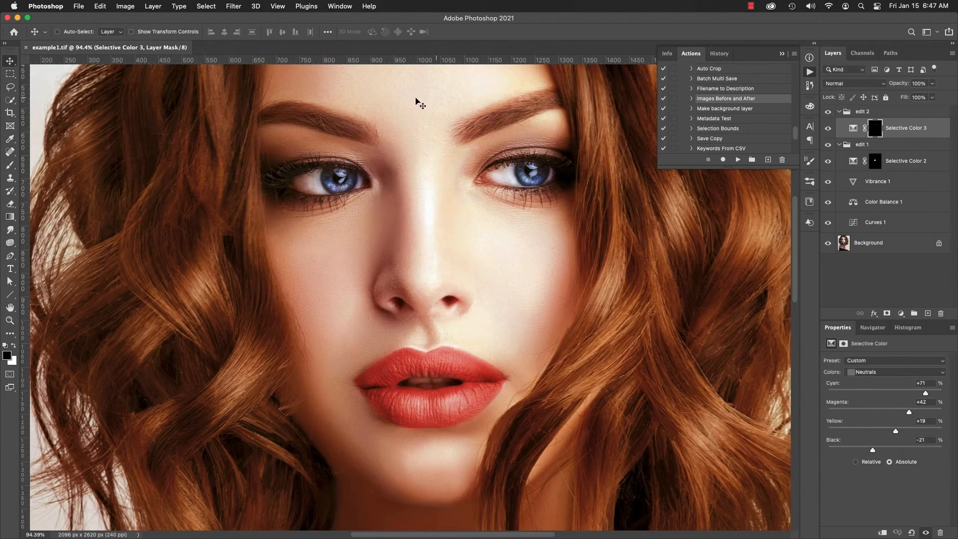
Step: Run Images Before and After on the portrait with the Example 1/Original folder as the source of the before image
{"action": "left_click", "coordinate": [737, 160]}
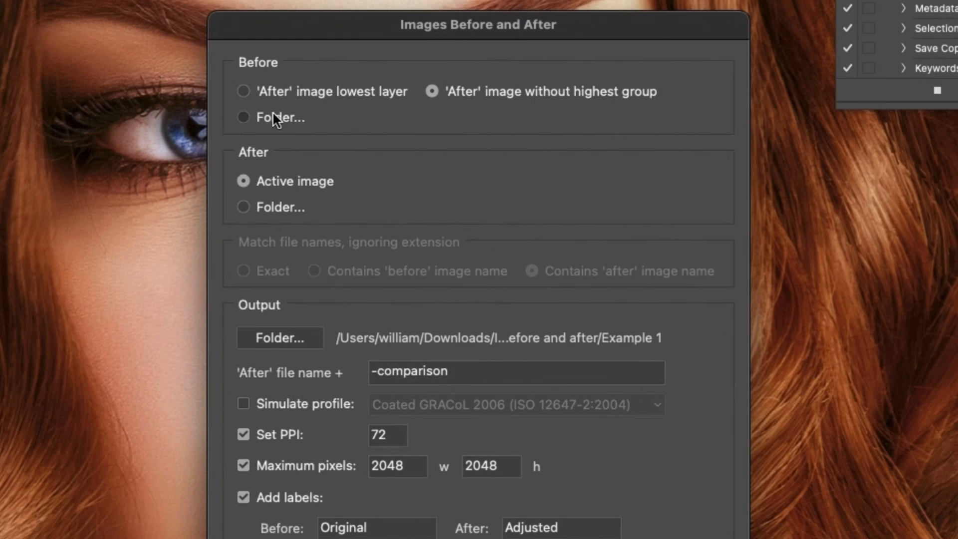
{"action": "left_click", "coordinate": [362, 162]}
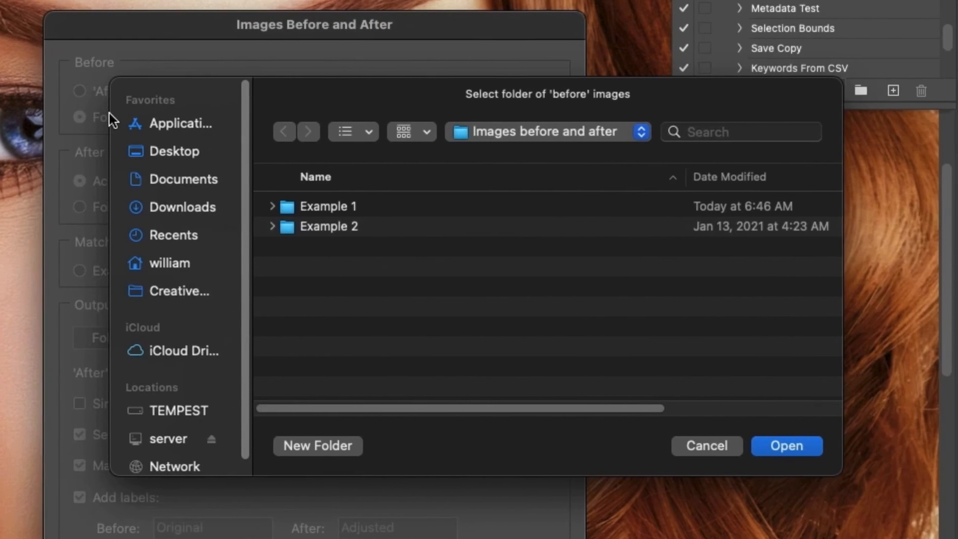
{"action": "left_click", "coordinate": [468, 205]}
{"action": "double_click", "coordinate": [321, 206]}
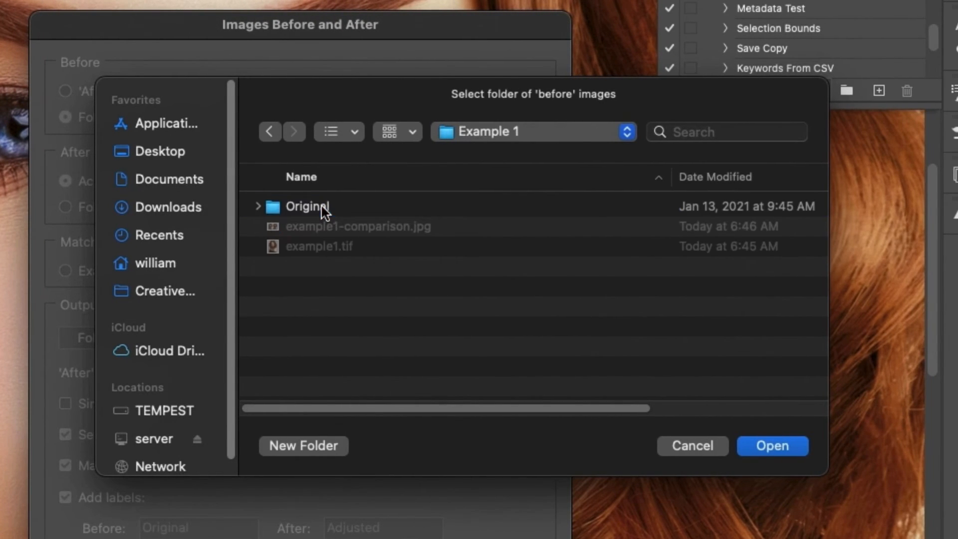
{"action": "double_click", "coordinate": [322, 209]}
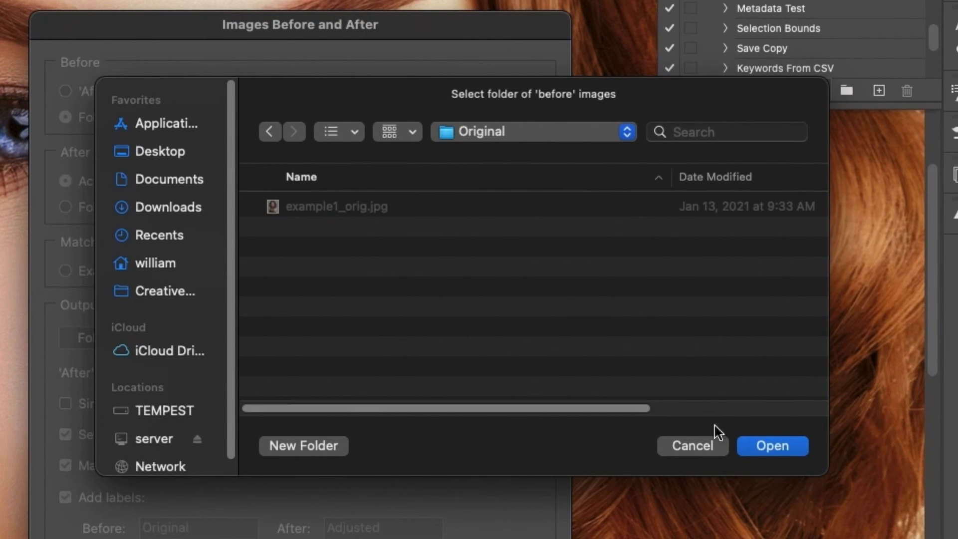
{"action": "left_click", "coordinate": [779, 445]}
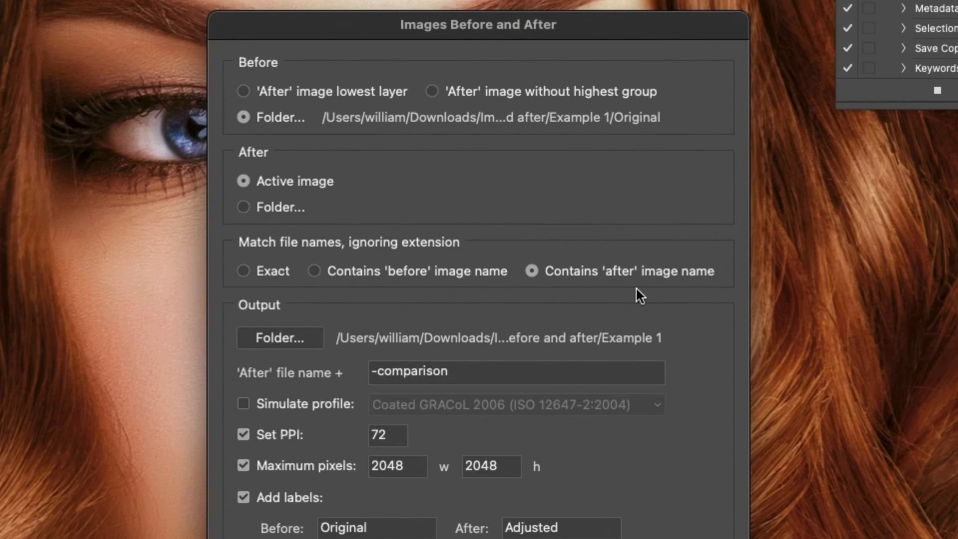
Step: Match file names by Contains 'after' image name and generate the portrait's comparison image
{"action": "left_click", "coordinate": [284, 272]}
{"action": "left_click", "coordinate": [360, 272]}
{"action": "left_click", "coordinate": [568, 275]}
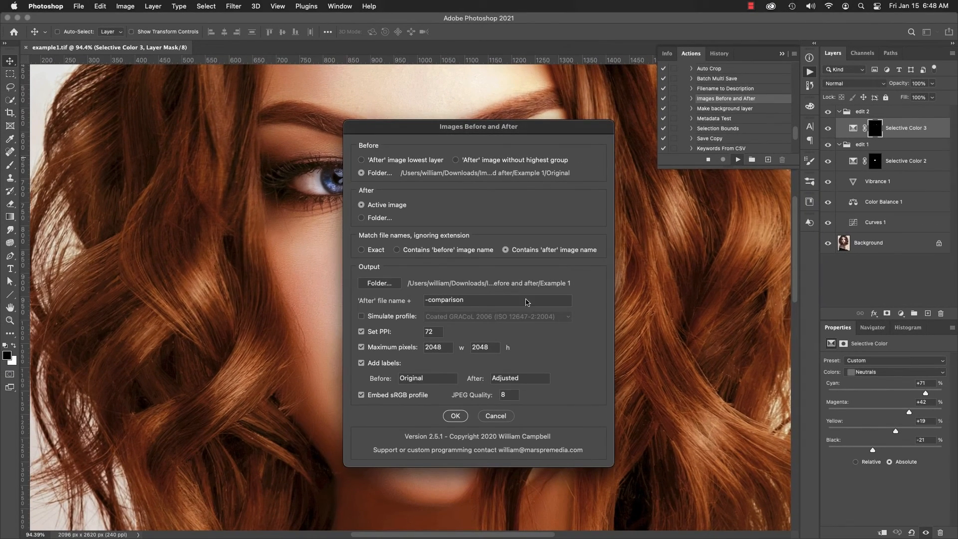
{"action": "left_click", "coordinate": [459, 416]}
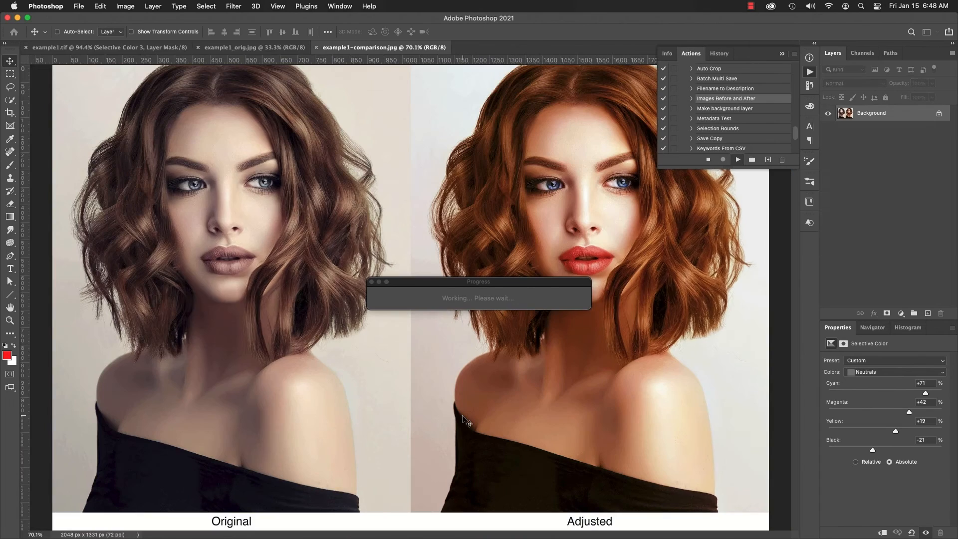
{"action": "left_click", "coordinate": [476, 319]}
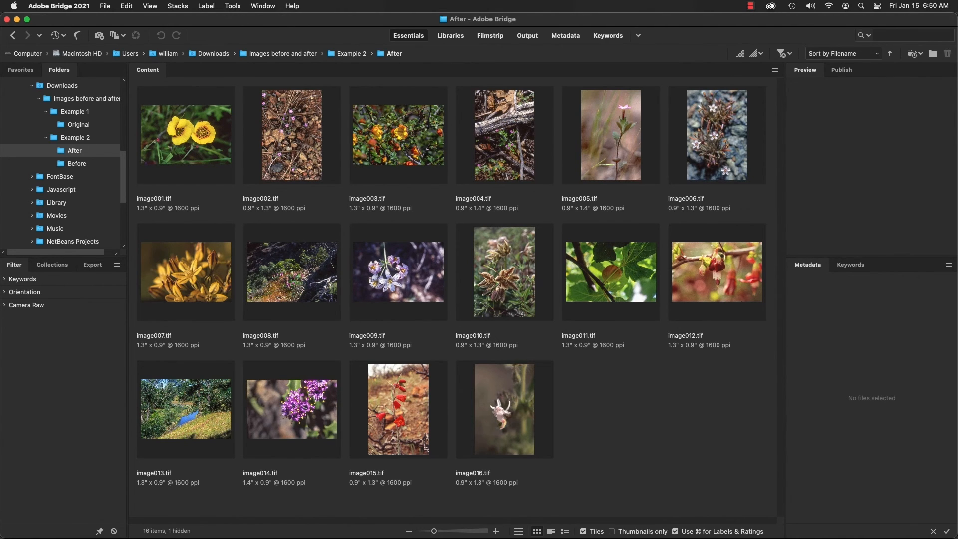
Step: Open image001.tif from Bridge and toggle the visibility of its edit 1 group to compare the flowers before and after
{"action": "double_click", "coordinate": [172, 132]}
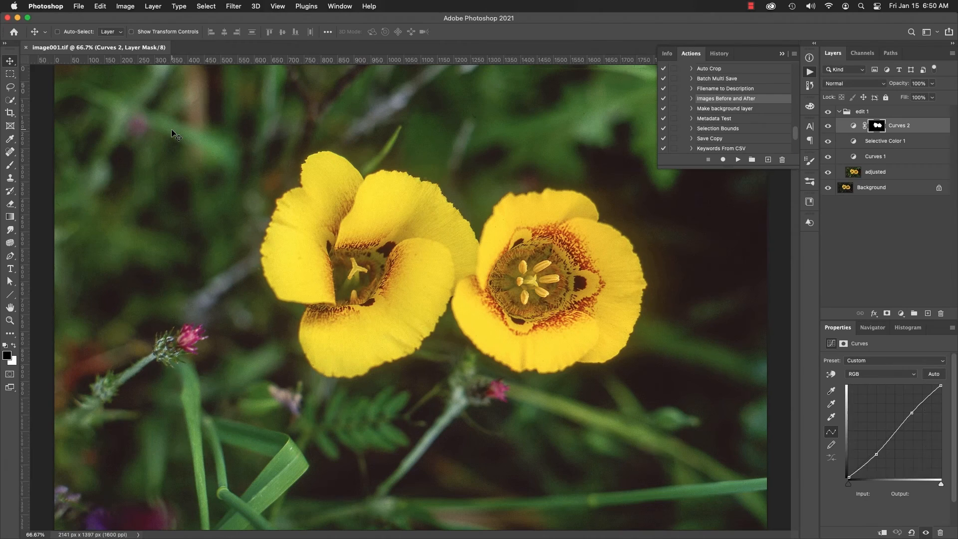
{"action": "left_click", "coordinate": [828, 114]}
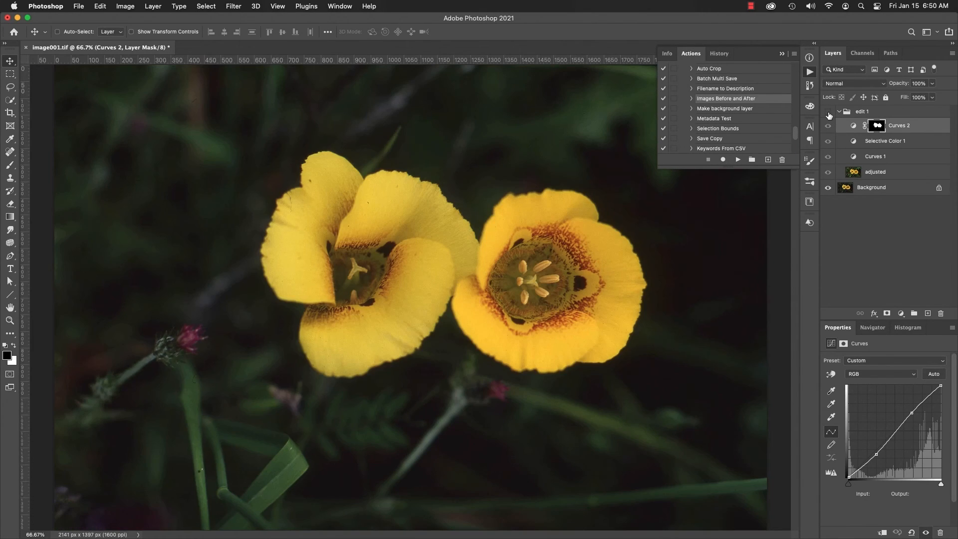
{"action": "left_click", "coordinate": [829, 115]}
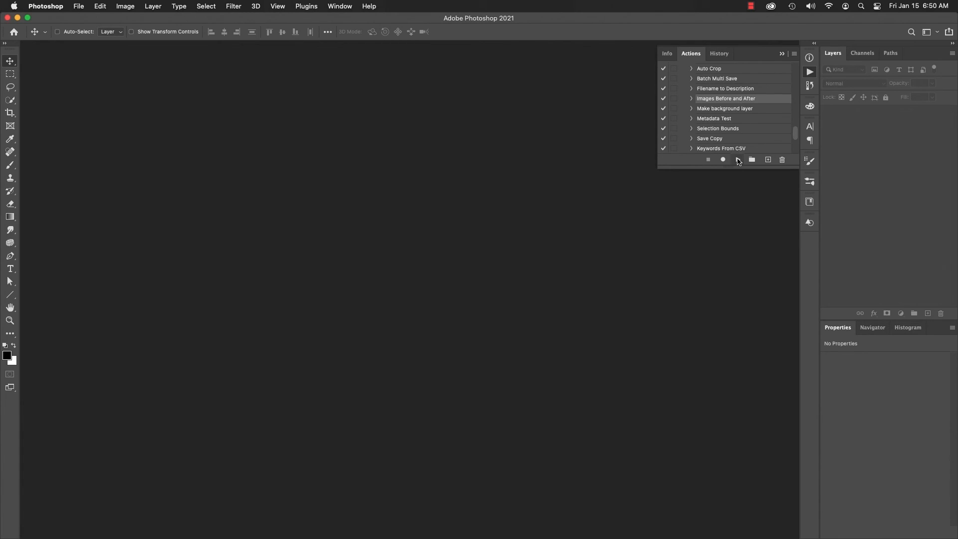
Step: Run Images Before and After without an open document and choose the Example 2/Before folder for the before images
{"action": "left_click", "coordinate": [738, 160]}
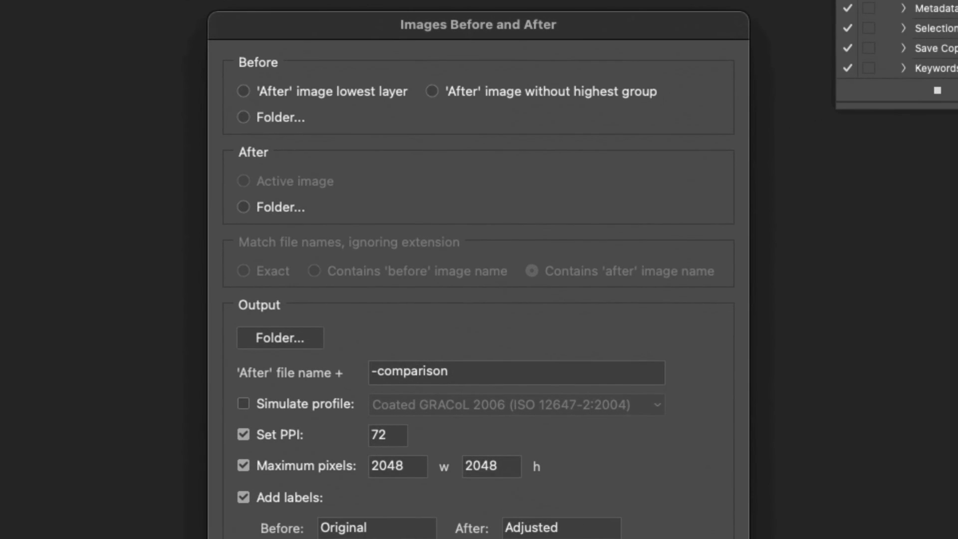
{"action": "left_click", "coordinate": [271, 115]}
{"action": "left_click", "coordinate": [513, 131]}
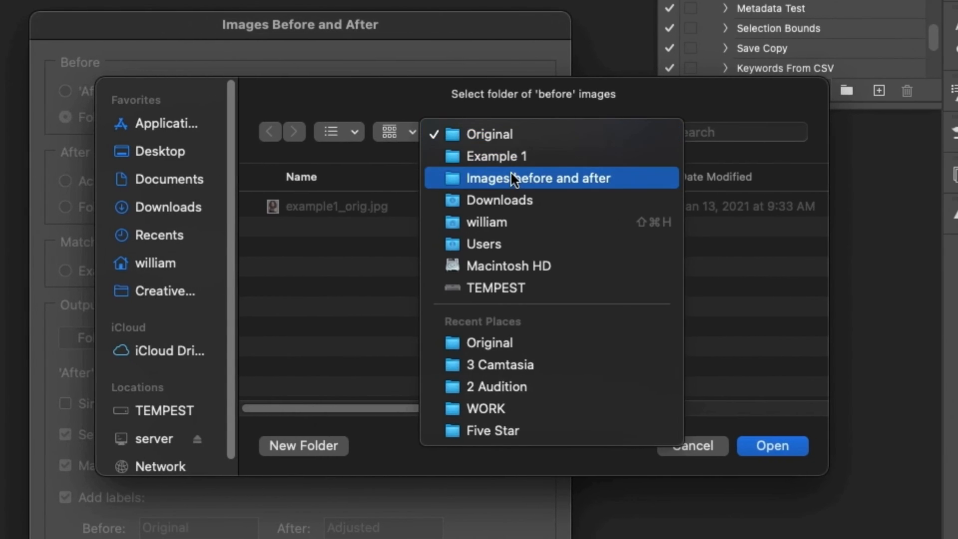
{"action": "left_click", "coordinate": [513, 178]}
{"action": "double_click", "coordinate": [329, 227]}
{"action": "double_click", "coordinate": [331, 226]}
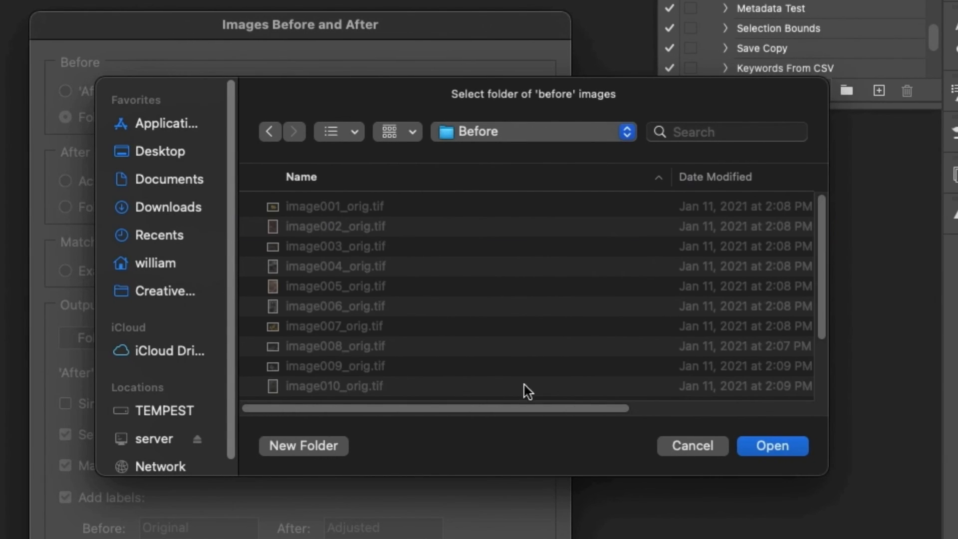
{"action": "left_click", "coordinate": [777, 445]}
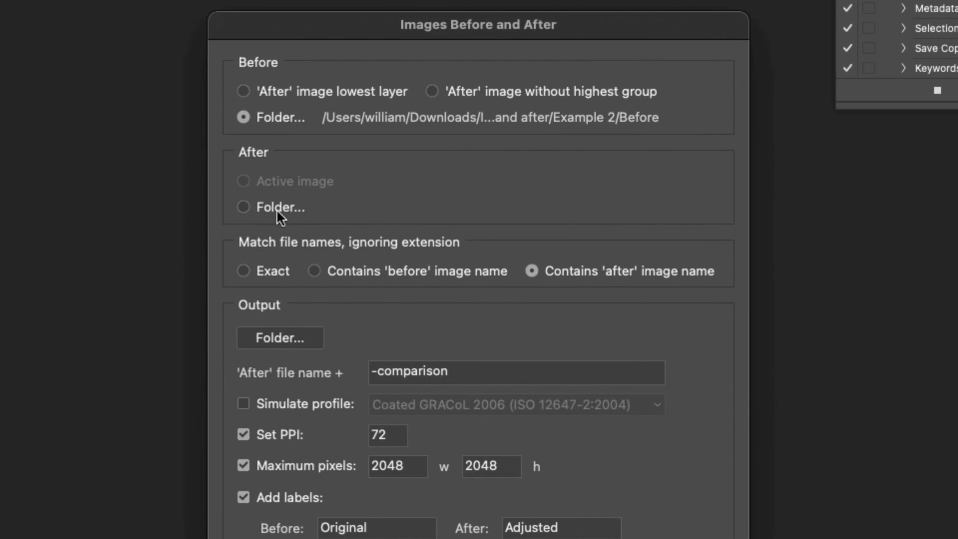
Step: Choose the Example 2/After folder for the after images and batch-generate their comparison images
{"action": "left_click", "coordinate": [272, 207]}
{"action": "left_click", "coordinate": [519, 132]}
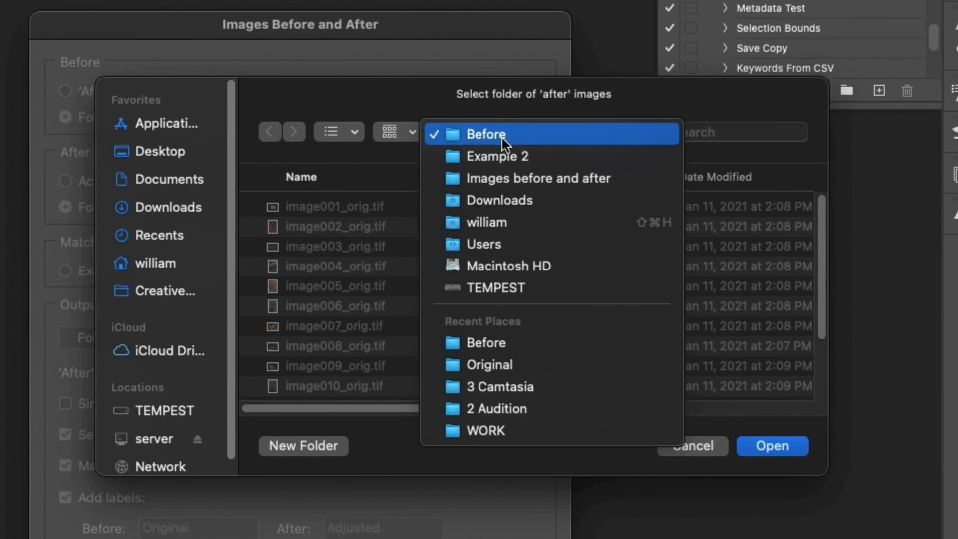
{"action": "left_click", "coordinate": [498, 156]}
{"action": "double_click", "coordinate": [332, 211]}
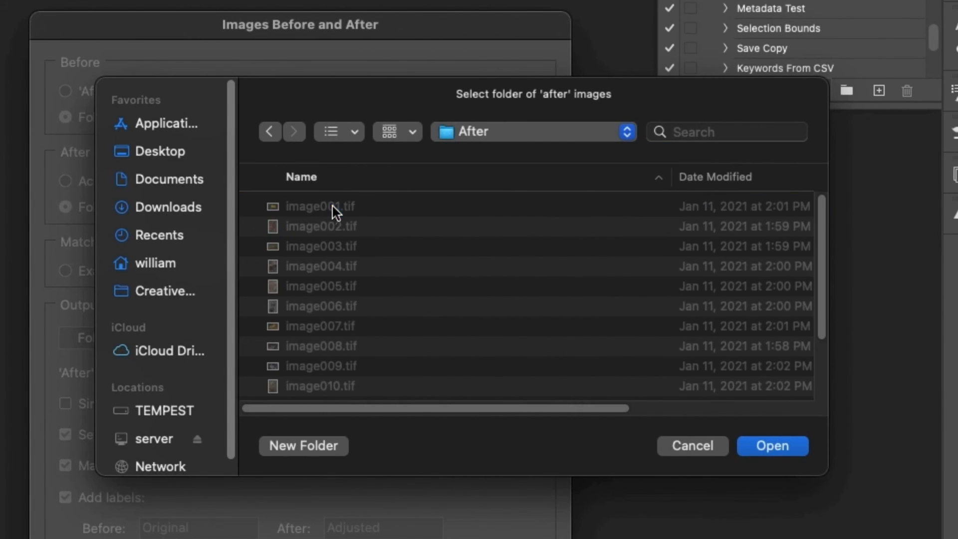
{"action": "left_click", "coordinate": [790, 451]}
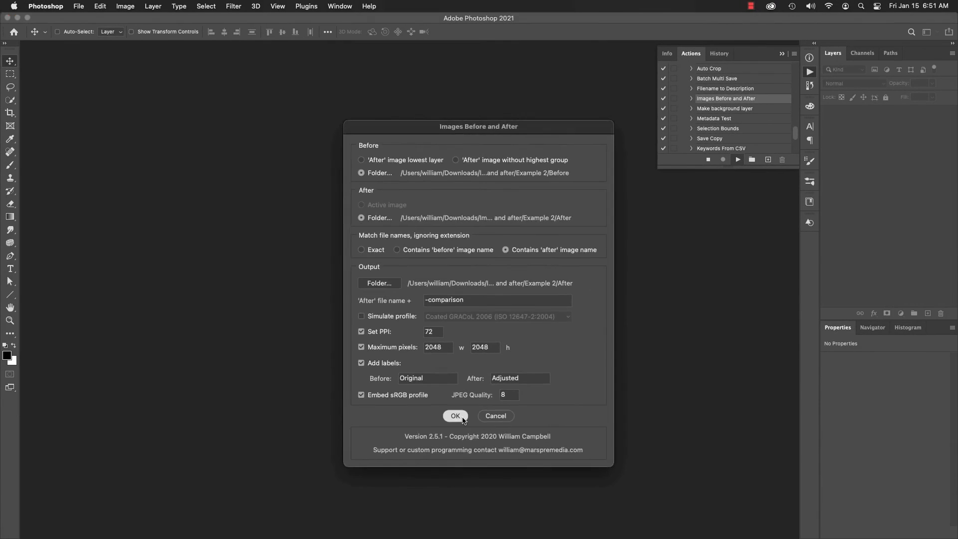
{"action": "left_click", "coordinate": [461, 468]}
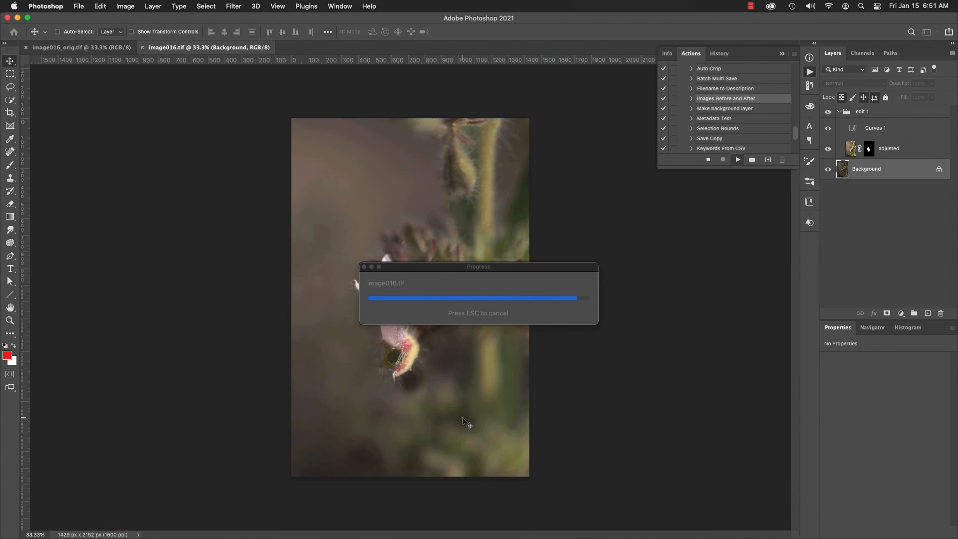
{"action": "key", "text": "Return"}
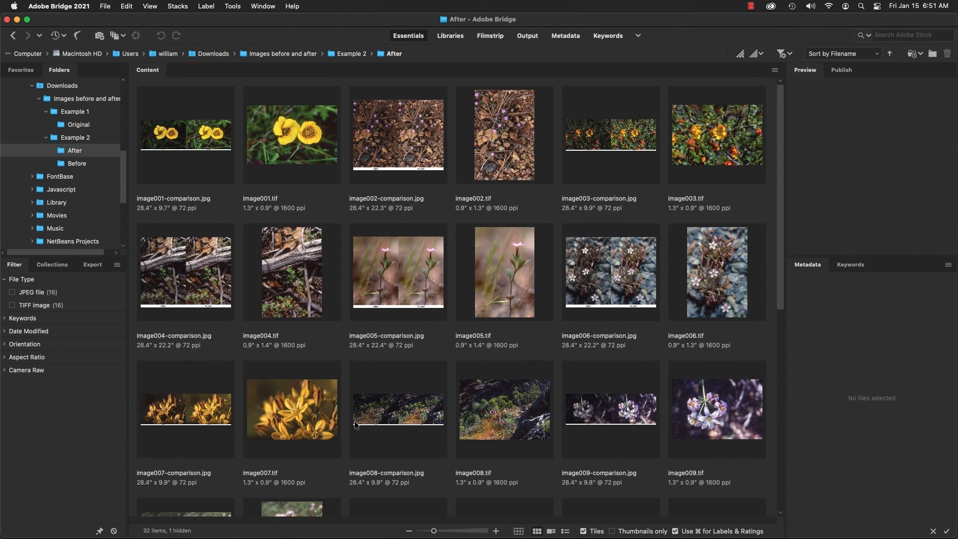
Step: Preview the comparison images of image001 through image006 in Adobe Bridge
{"action": "left_click", "coordinate": [230, 152]}
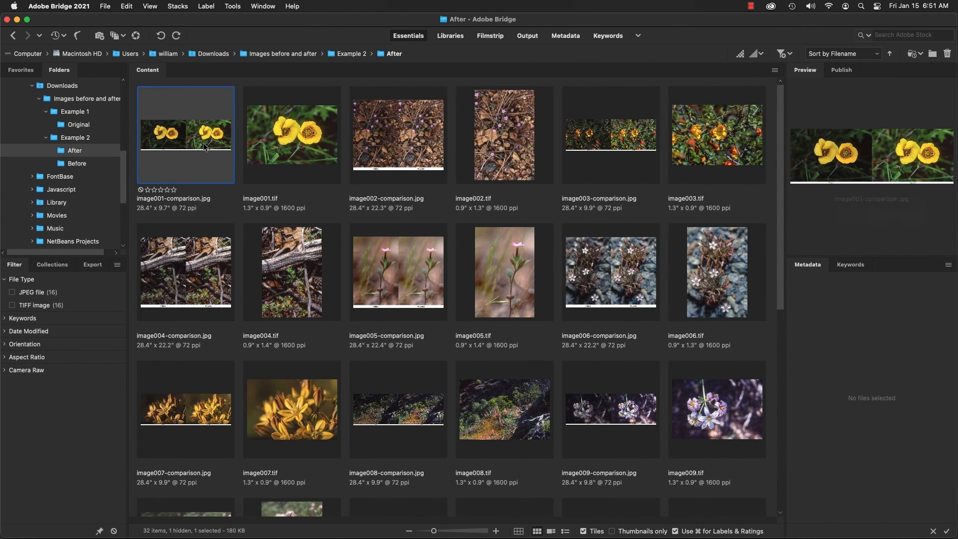
{"action": "left_click", "coordinate": [416, 157]}
{"action": "left_click", "coordinate": [622, 155]}
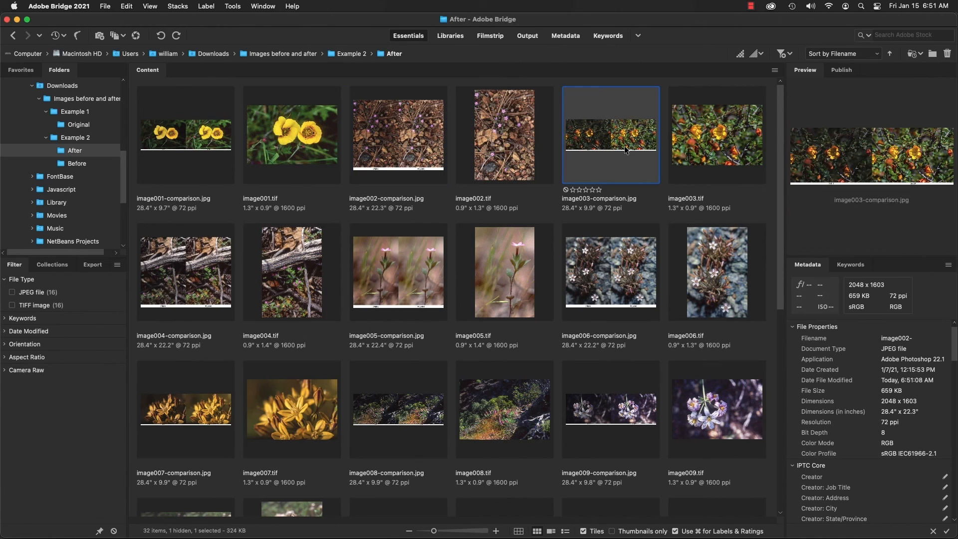
{"action": "left_click", "coordinate": [181, 288]}
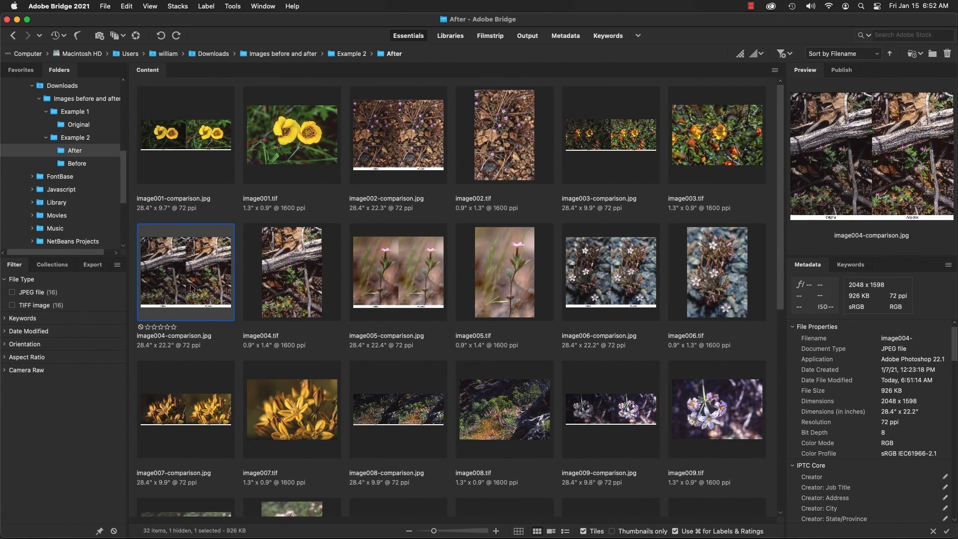
{"action": "left_click", "coordinate": [439, 288]}
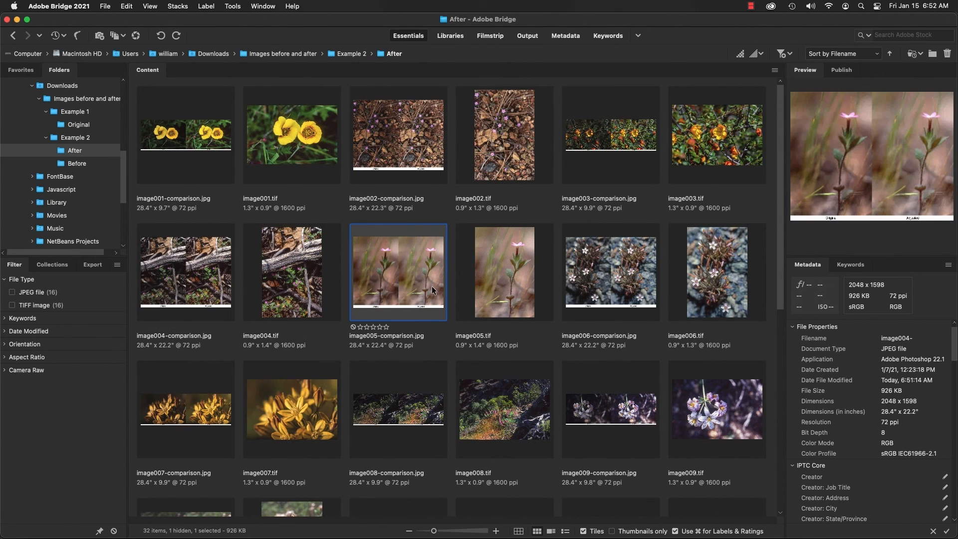
{"action": "left_click", "coordinate": [620, 300]}
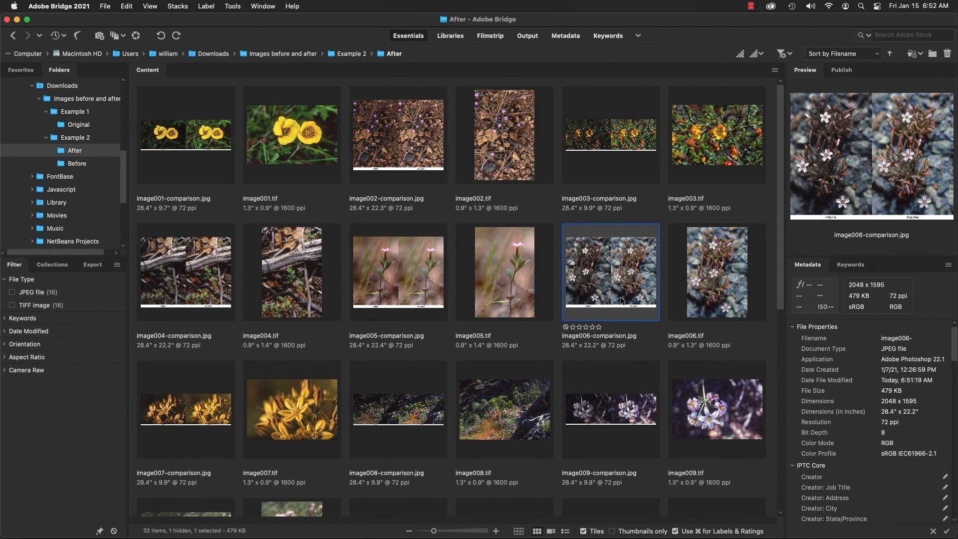